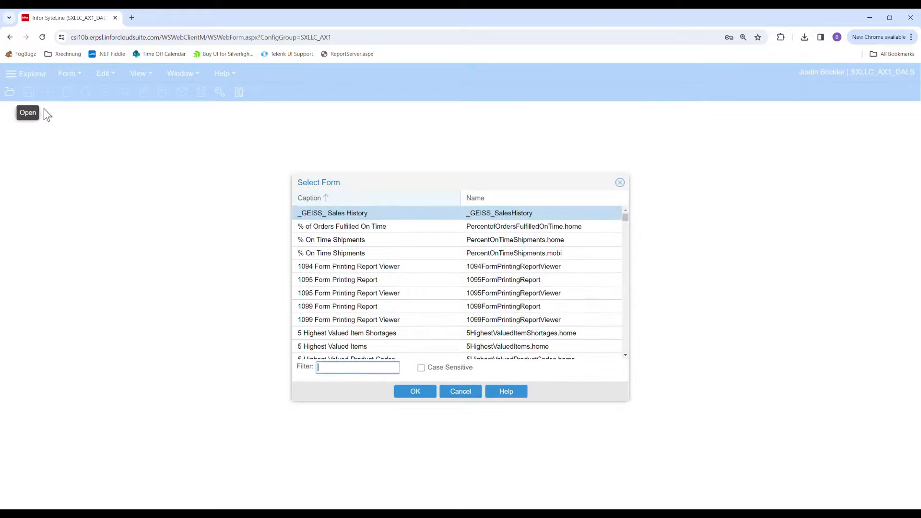
- Open the EmailX Templates form and list the existing document templates
text(emal)
text(lx)
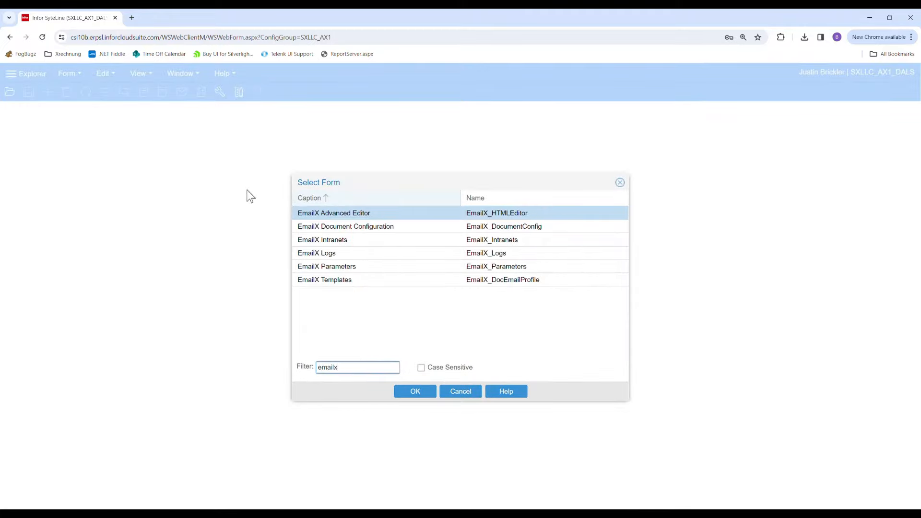
click(339, 282)
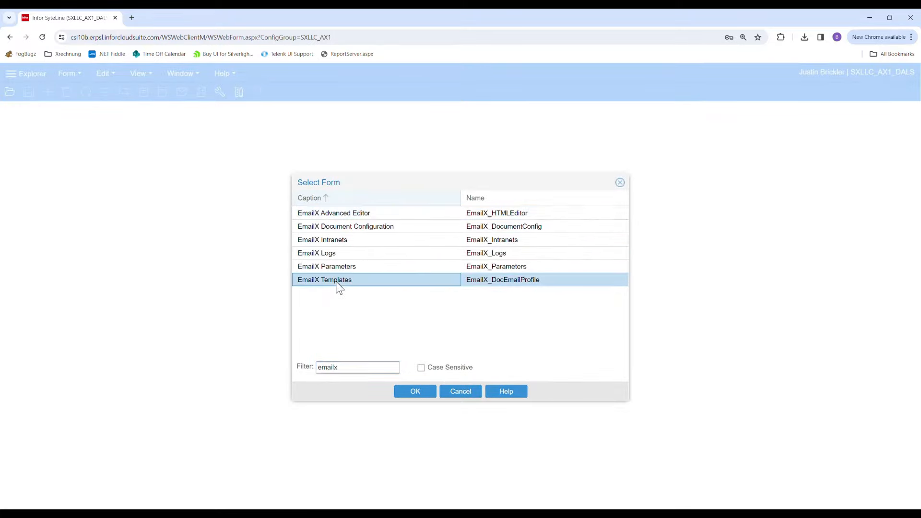
double_click(337, 284)
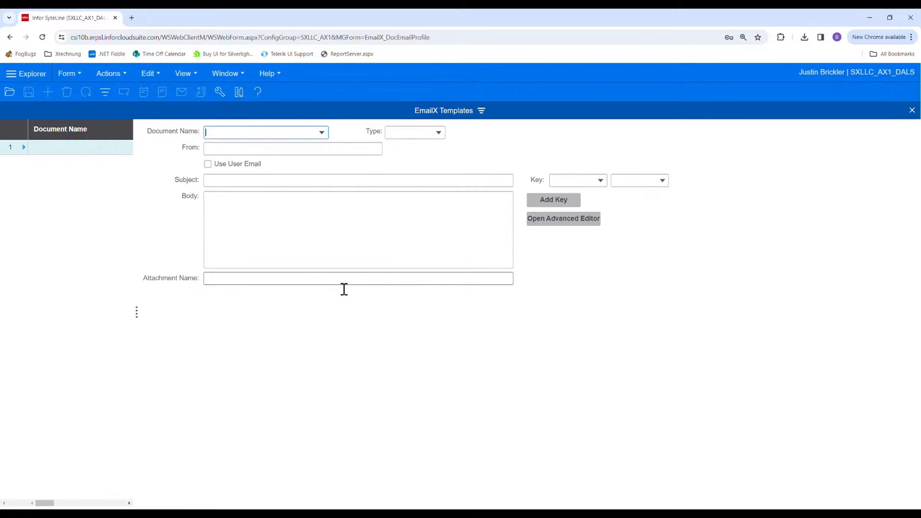
click(108, 98)
click(43, 190)
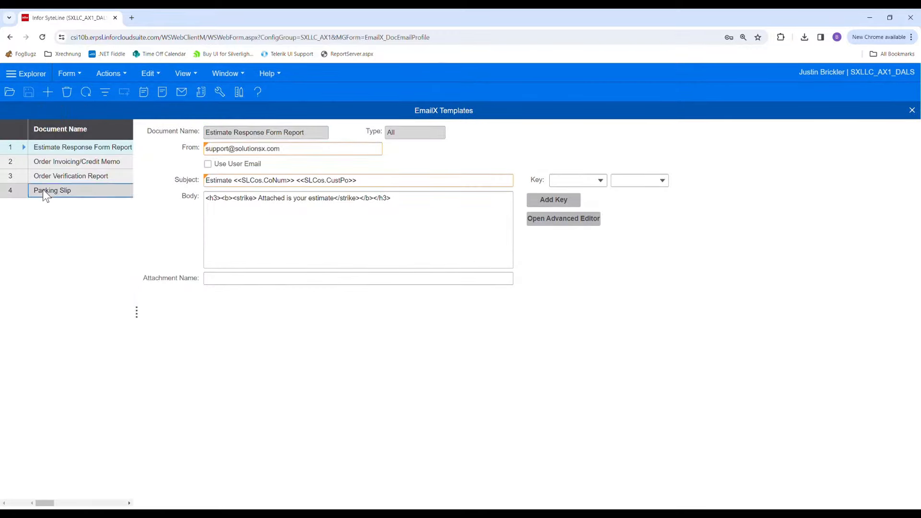
- Add a new email template and assign Purchase Order Report as its document name
click(55, 96)
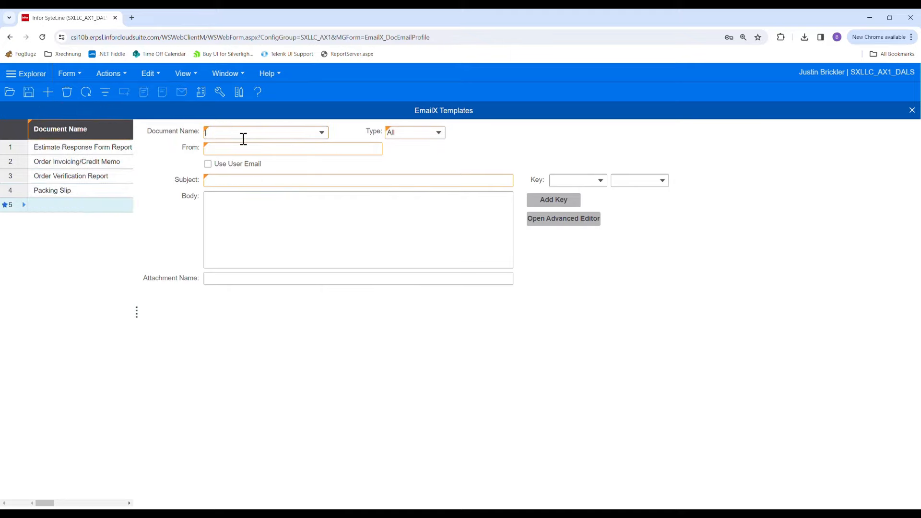
text(Purchase Order Report)
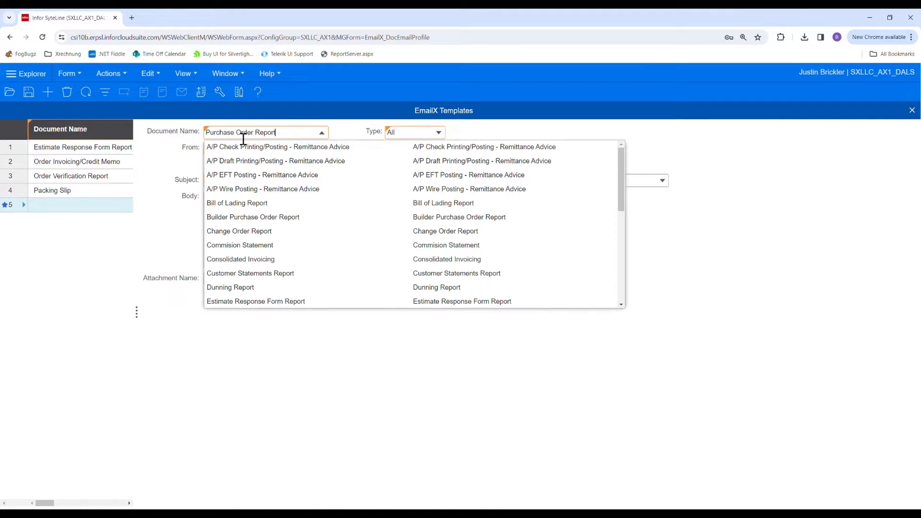
scroll(283, 225, down, 4)
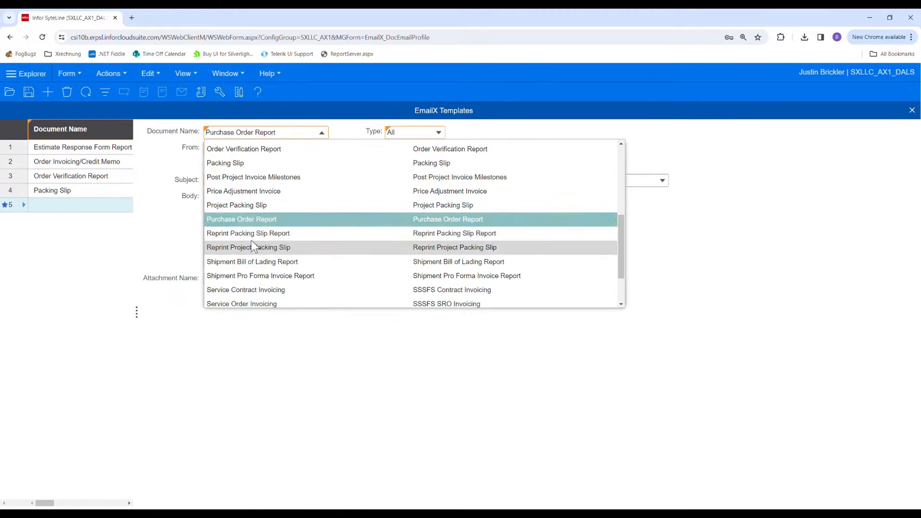
click(249, 220)
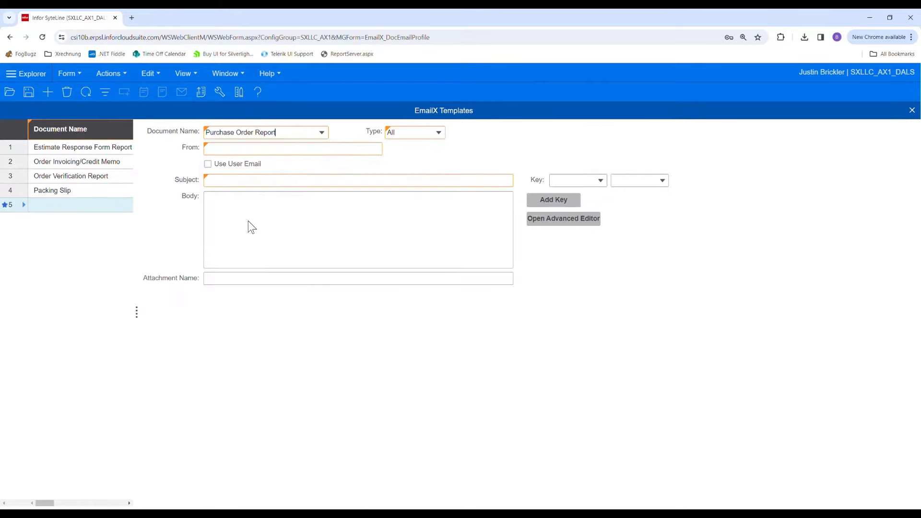
- Enter the purchasing department's e-mail as the template's From address and set the subject to "Purchase Order"
click(223, 156)
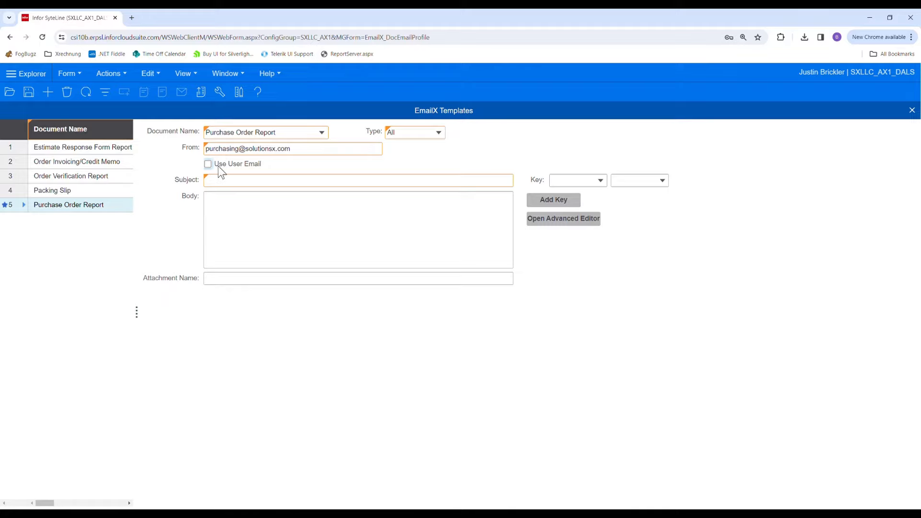
click(261, 181)
text(Purchase Order)
key(Tab)
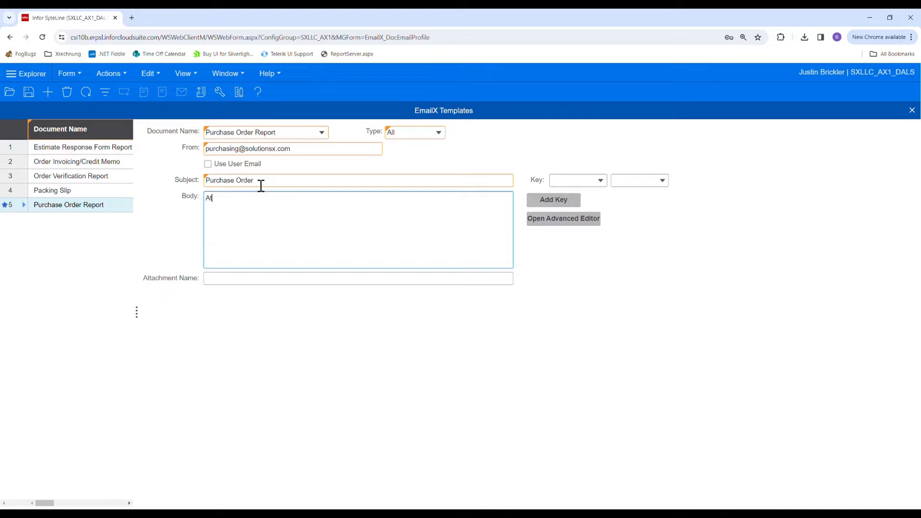
- Write the template body as "Attached is a purchase order." followed by "Thanks!" after a blank line
text(Attached)
text( is a purchase order.  )
text(Thanks!)
- Set the attachment name to purchase_order_document and save the template
click(245, 284)
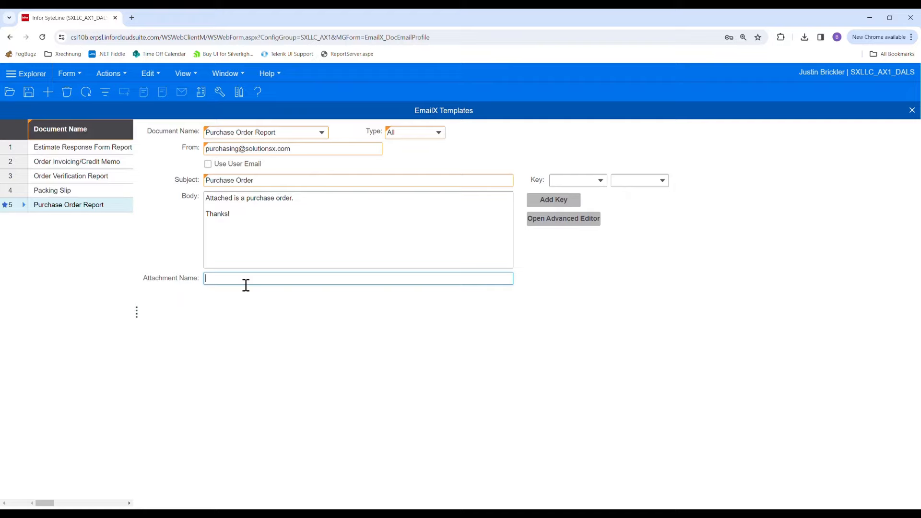
text(purchase_order_document)
key(Tab)
click(344, 289)
click(315, 290)
click(307, 239)
key(ctrl+s)
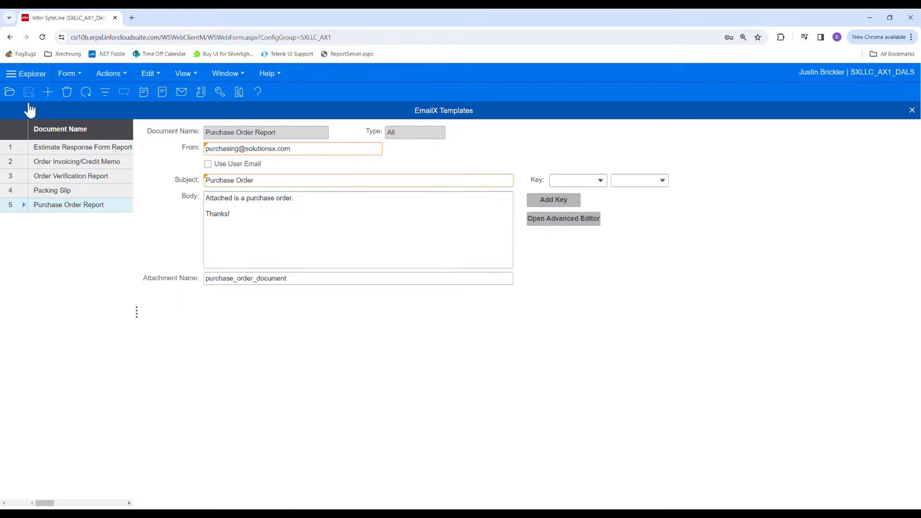
- Find forms matching "vendor document" and open the EmailX_VendorDocProfile form
click(13, 94)
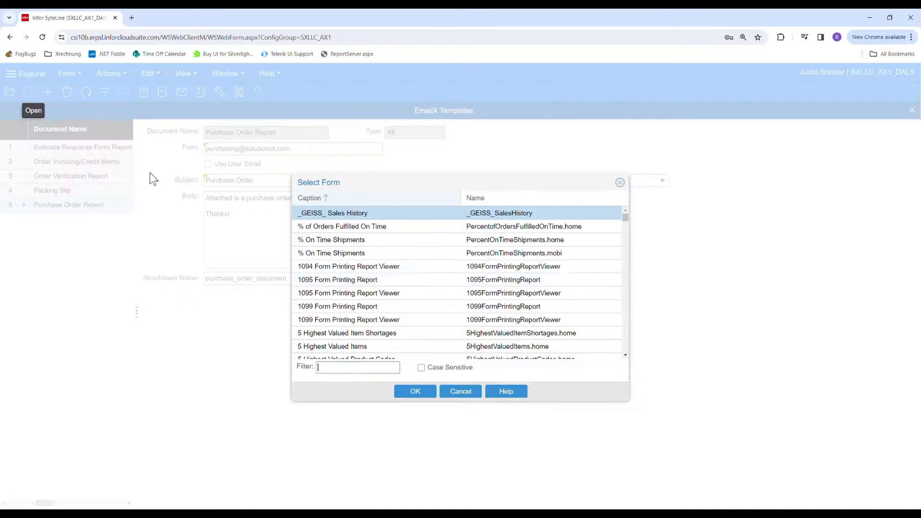
text(ven)
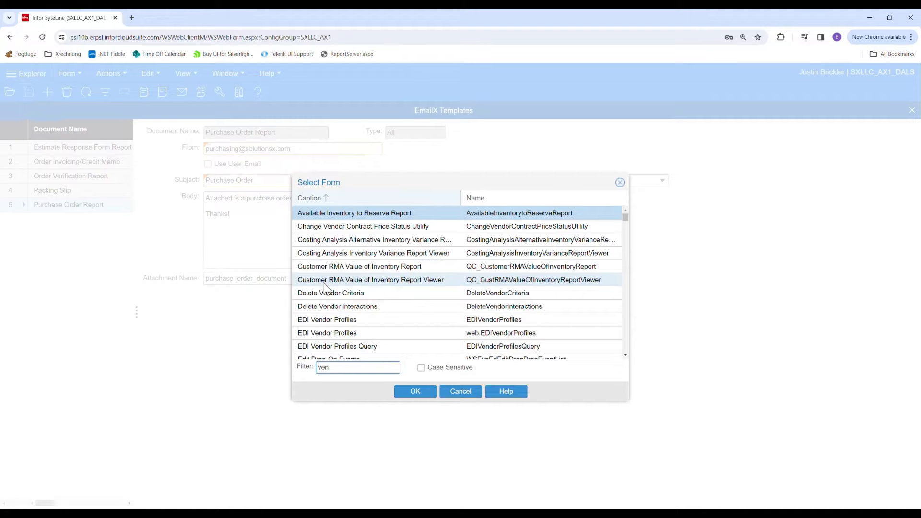
text(dor document)
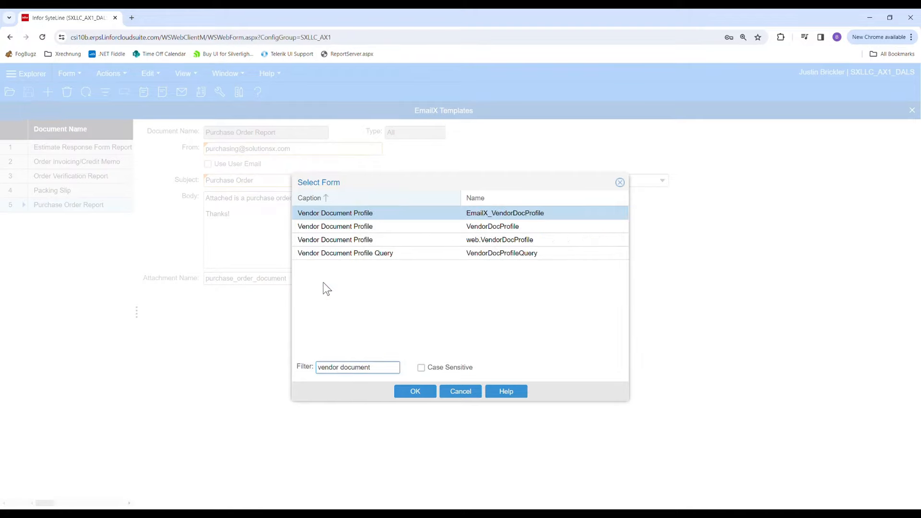
key(Down)
key(Return)
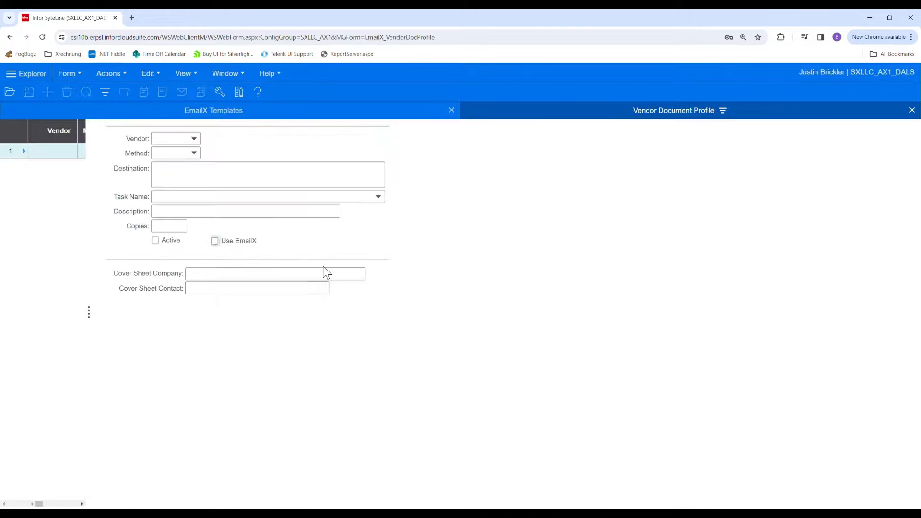
- Retrieve the document profile for vendor 1 with the task name Purchase Order Report
click(168, 141)
text(1)
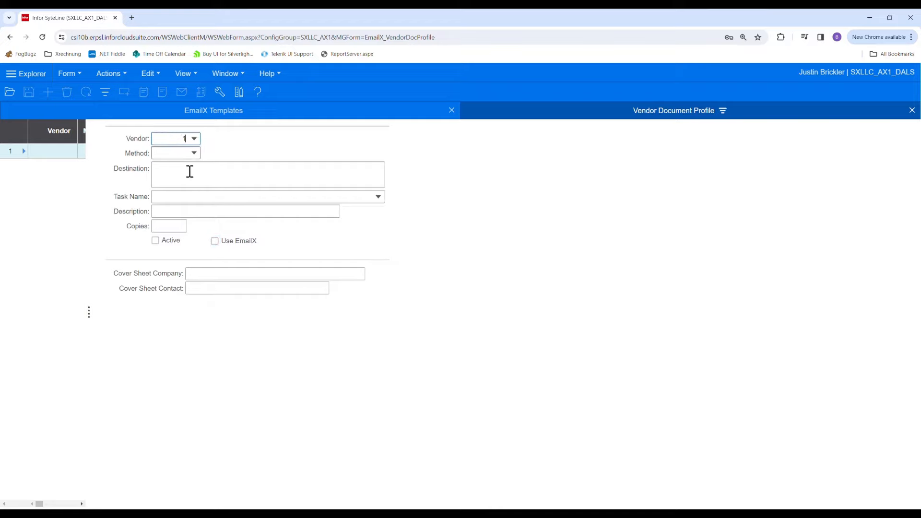
key(Tab)
key(Tab)
click(378, 197)
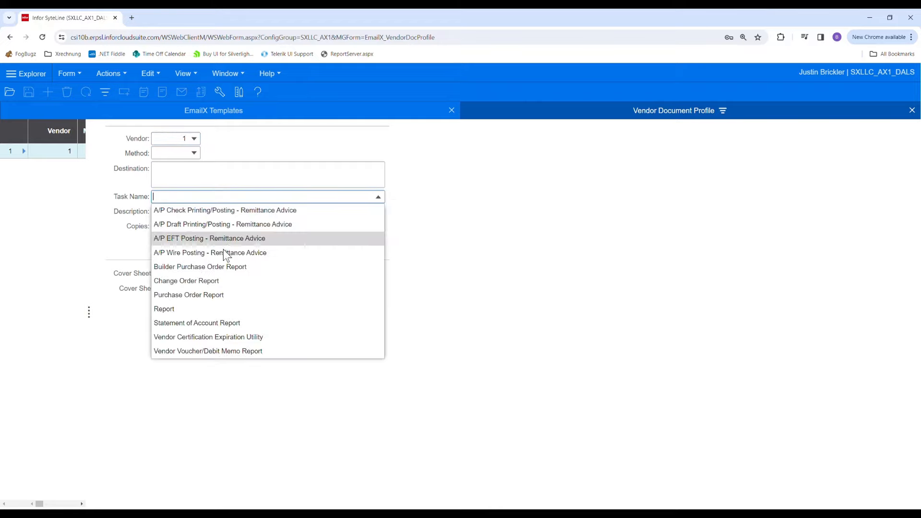
click(209, 296)
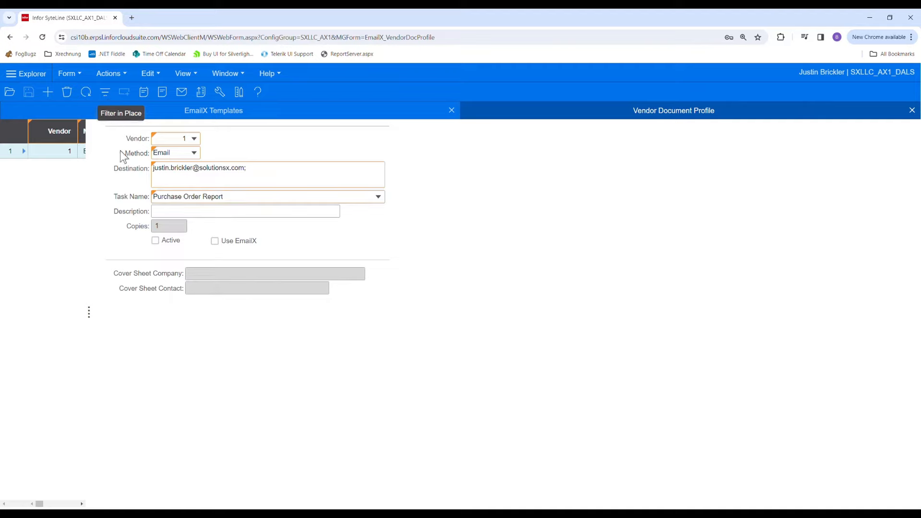
- Mark the vendor's document profile as Active, enable Use EmailX and save it
click(155, 241)
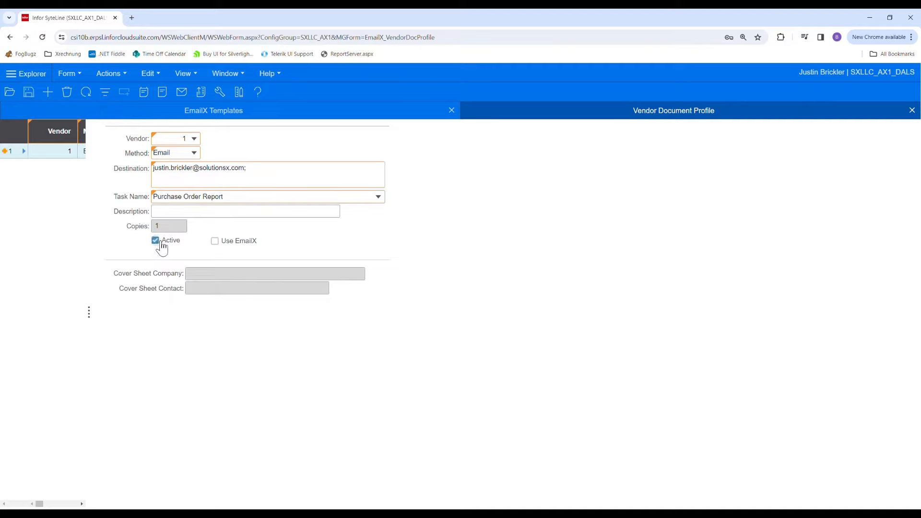
click(222, 241)
key(ctrl+s)
- Open the Purchase Orders form and retrieve the purchase orders of vendor 1
click(9, 92)
text(p)
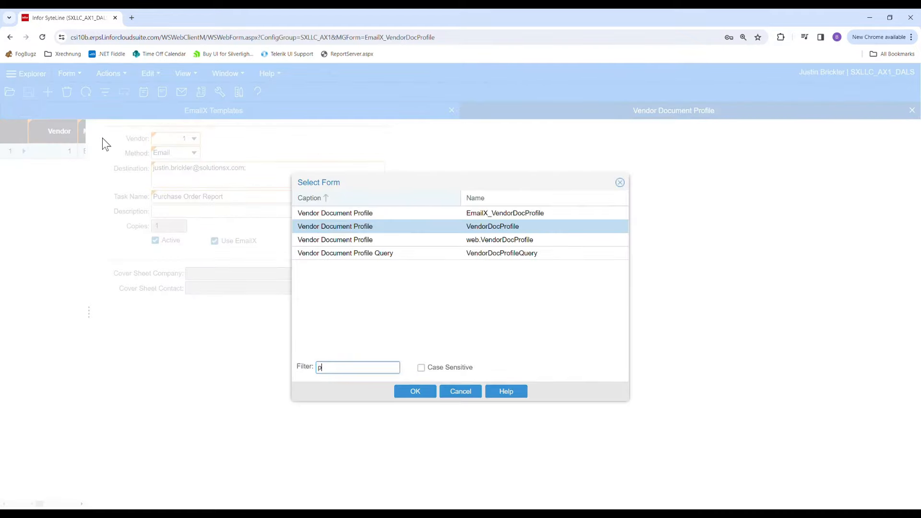
text(urchase orders)
scroll(377, 300, down, 4)
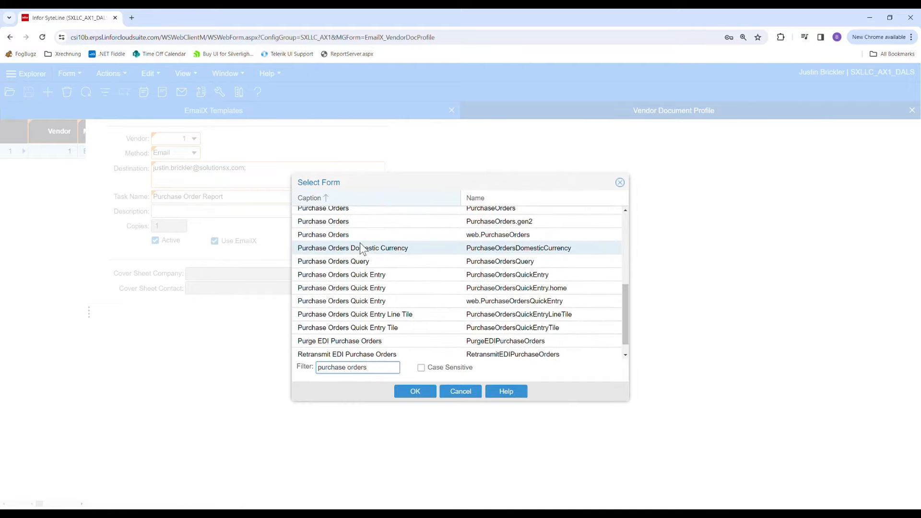
scroll(361, 248, up, 1)
double_click(343, 251)
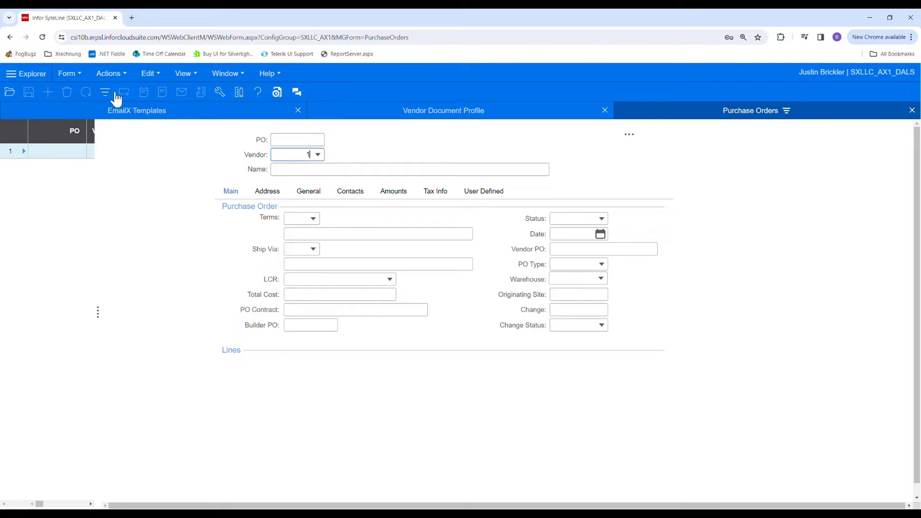
click(116, 98)
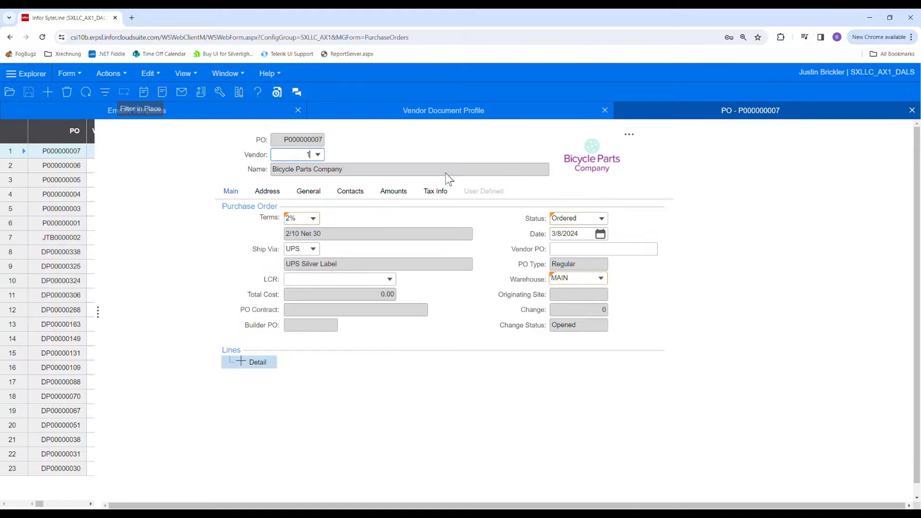
- Open the Purchase Order Report for the first listed purchase order and submit it for printing
click(630, 135)
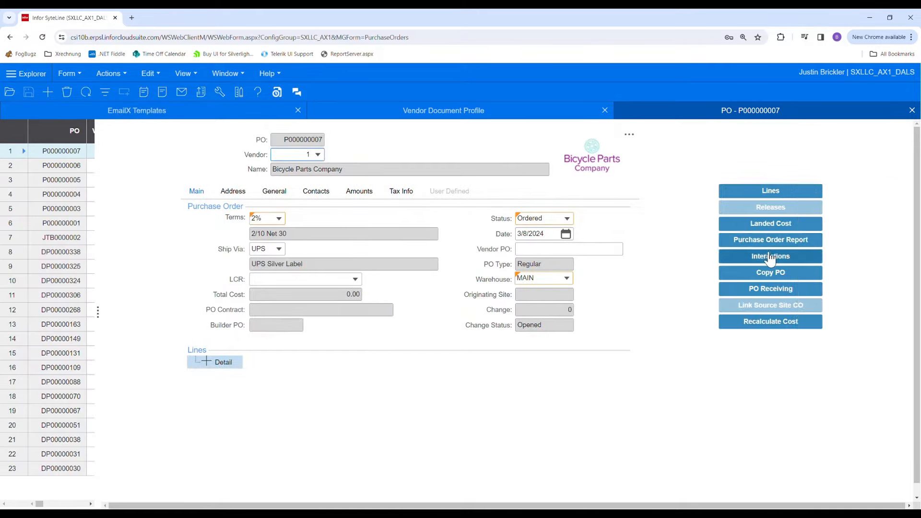
click(761, 239)
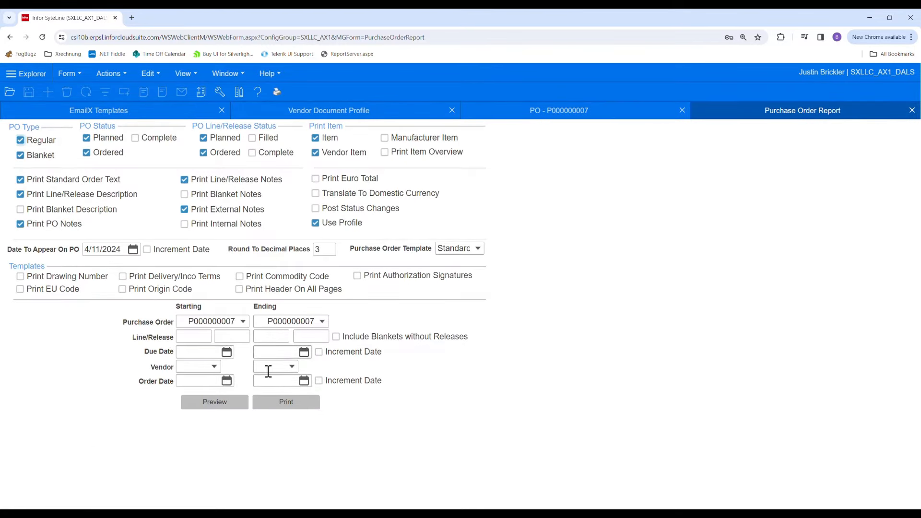
click(285, 406)
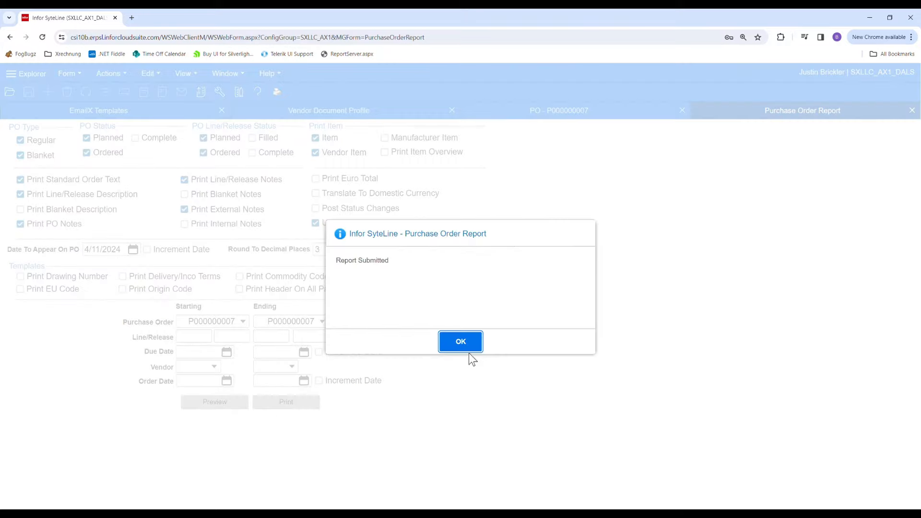
click(460, 341)
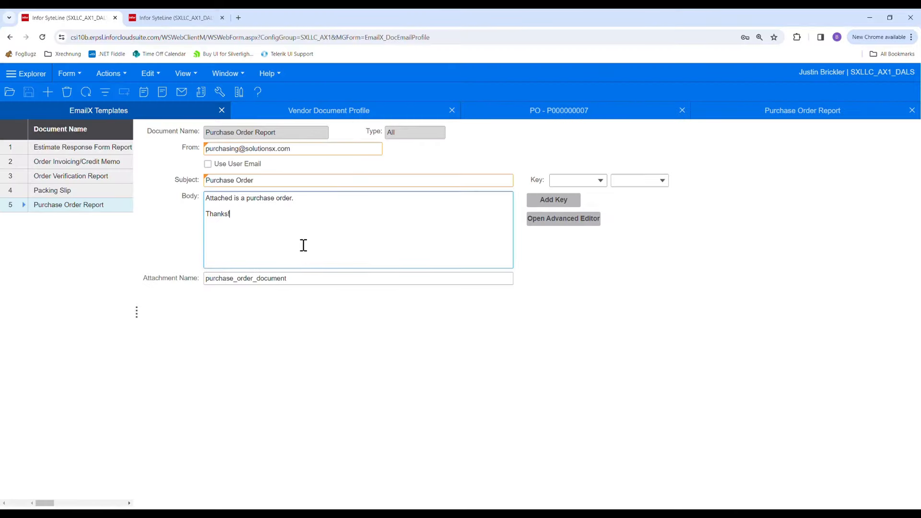
- In the Purchase Order Report email template, prefix the subject with "<<SLPos.PoNum>> - "
click(280, 184)
click(280, 188)
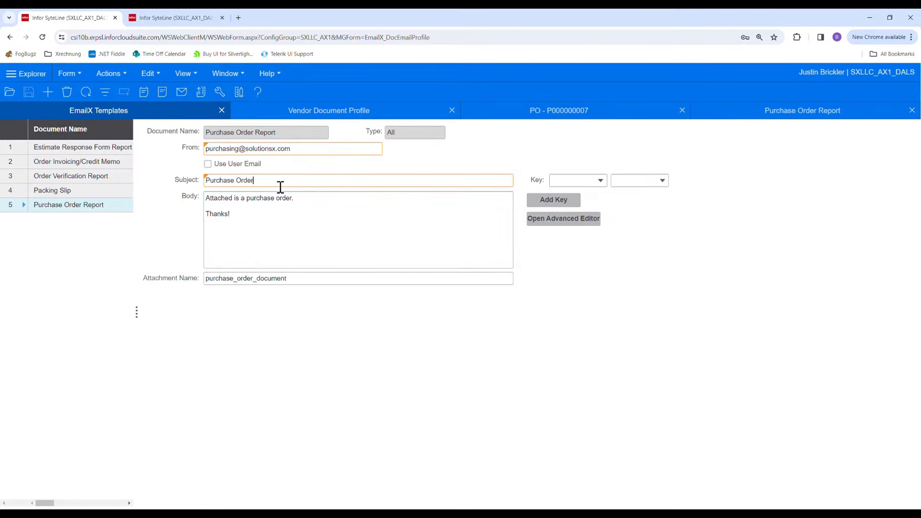
text(<<SLPos.PoNum>> -)
- Append the vendor Phone key <<SLVendors.Phone>> below the "Thanks!" line of the template's email body and save the template
click(294, 218)
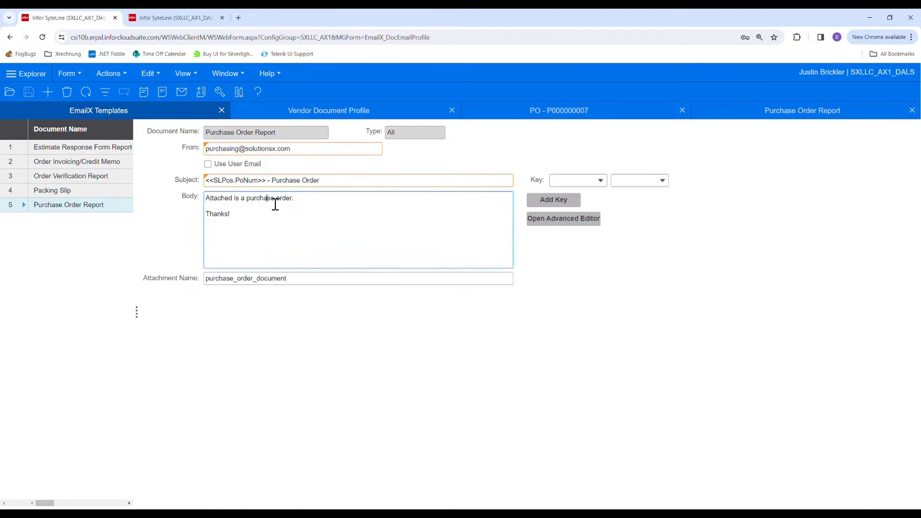
key(Return)
click(600, 181)
click(581, 223)
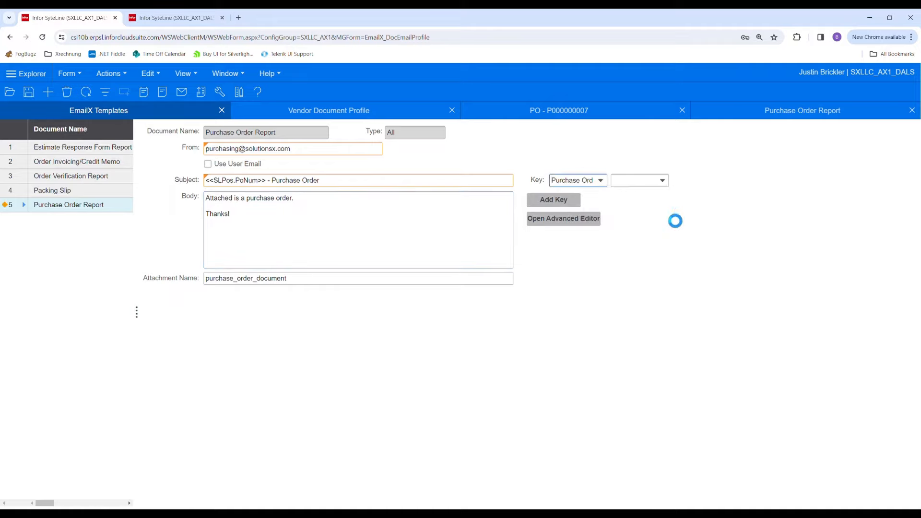
click(663, 180)
click(600, 181)
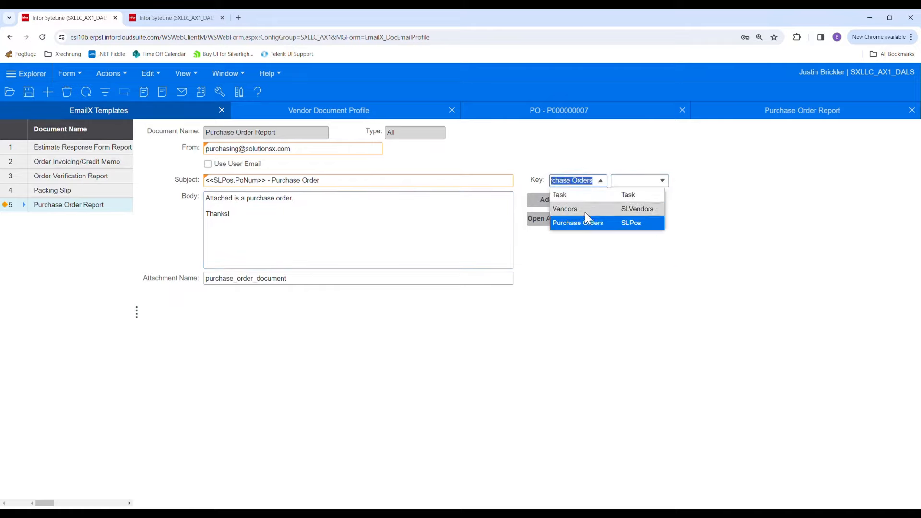
click(582, 209)
click(664, 181)
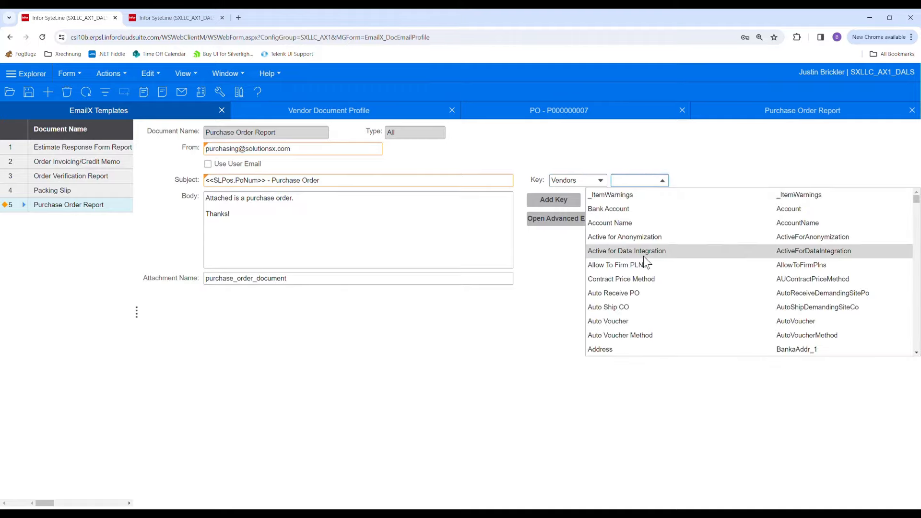
scroll(645, 262, down, 10)
scroll(646, 266, down, 12)
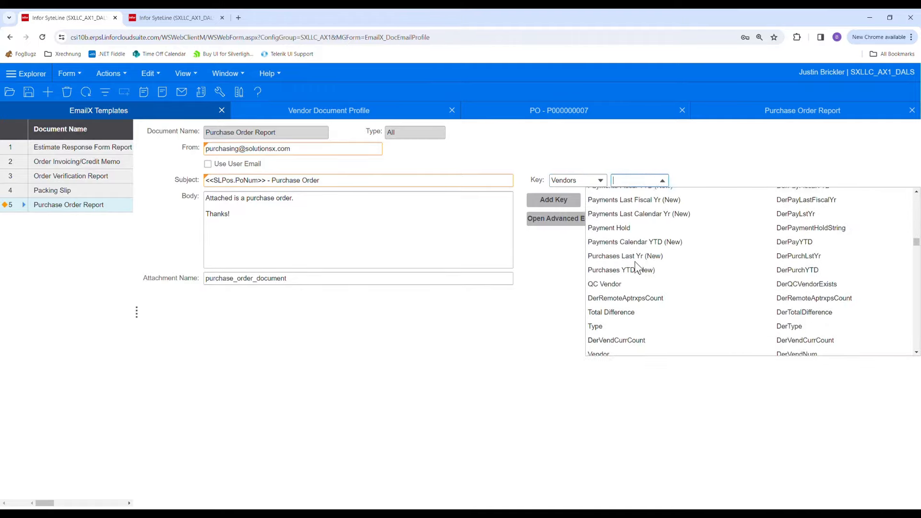
scroll(635, 261, down, 8)
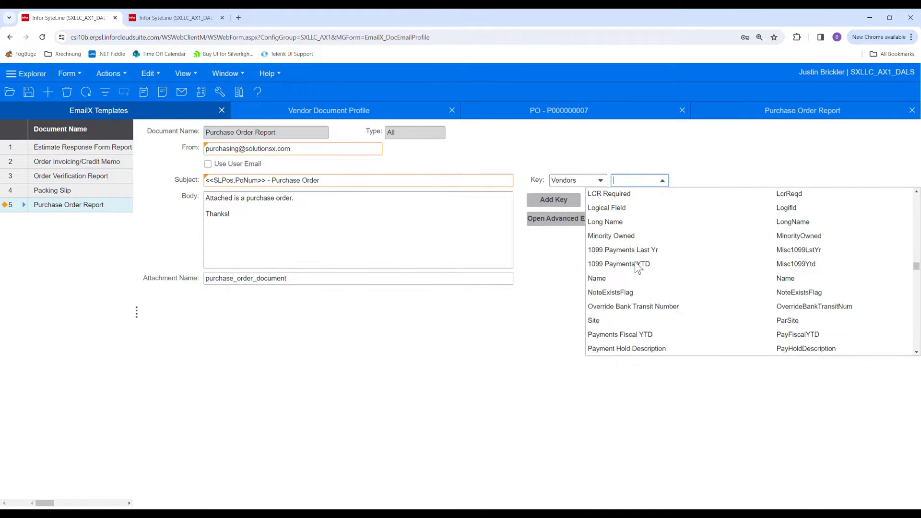
click(618, 280)
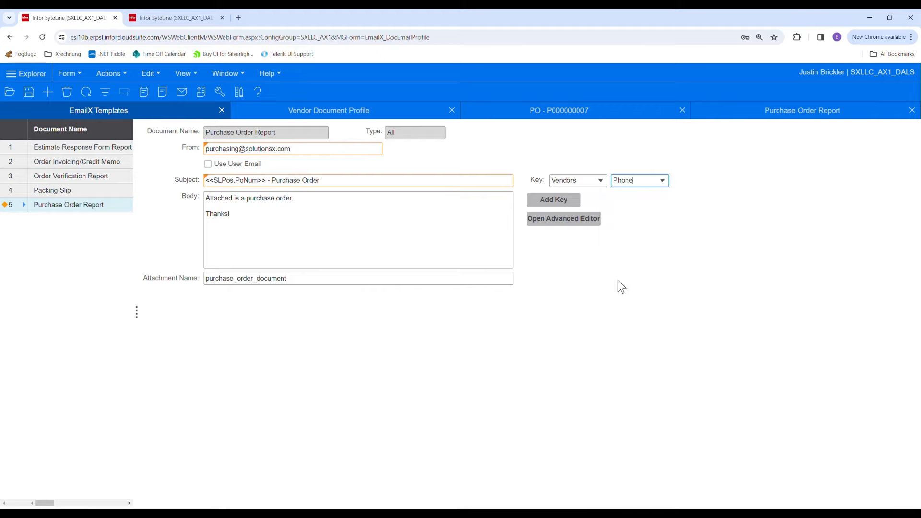
click(556, 201)
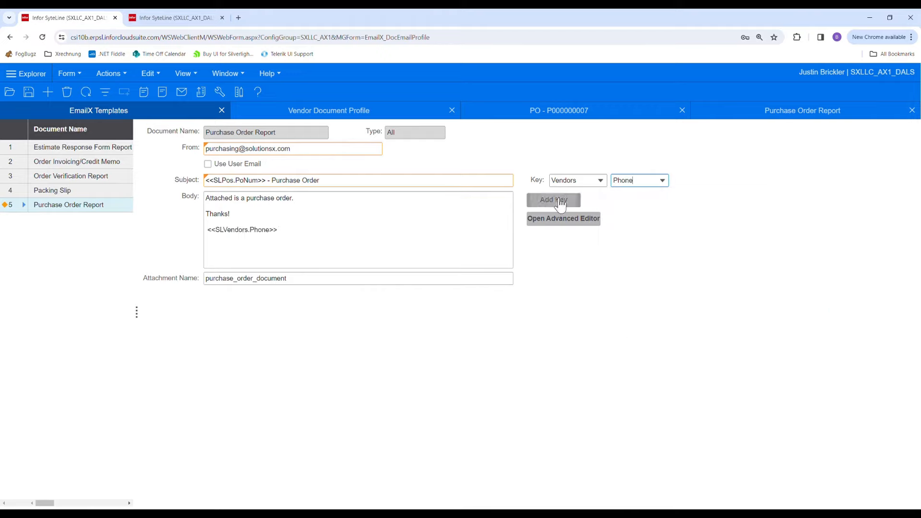
click(297, 239)
key(ctrl+s)
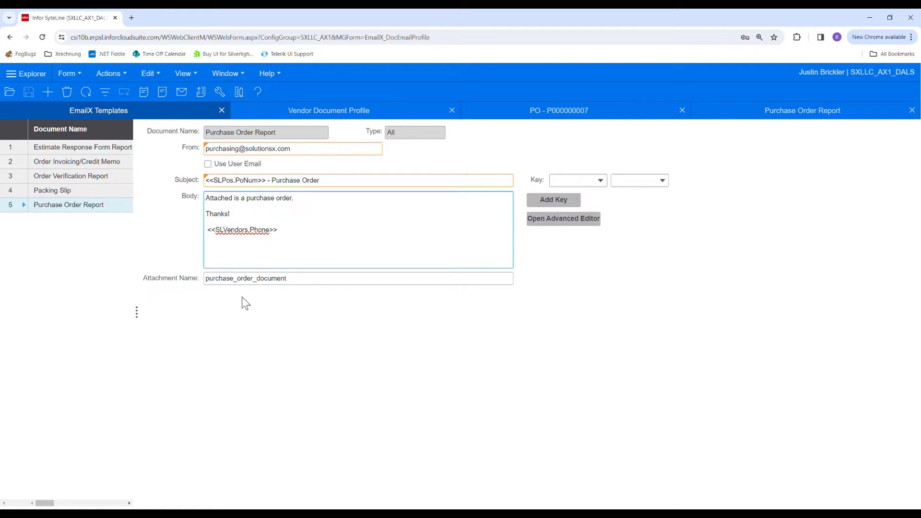
- Submit the Purchase Order Report for printing again, and in Outlook open the newest Purchase Order email in the EmailX folder
click(770, 120)
click(305, 405)
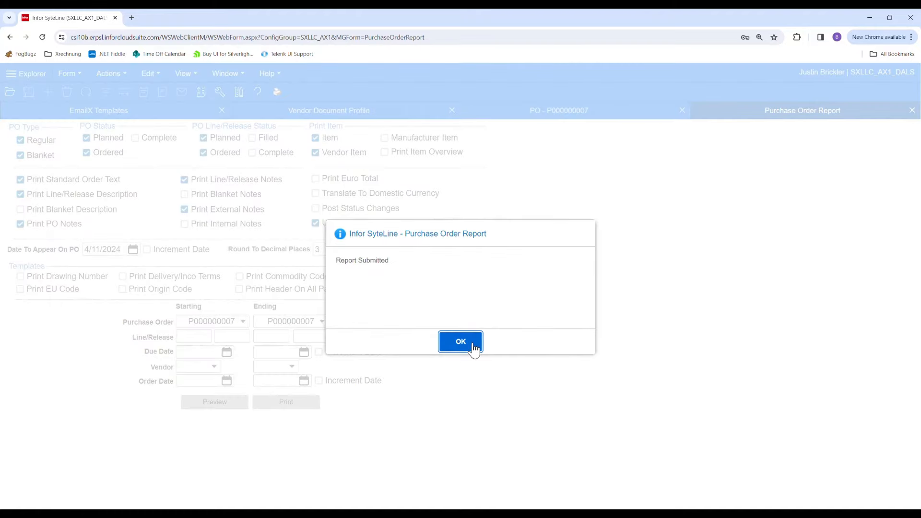
click(460, 341)
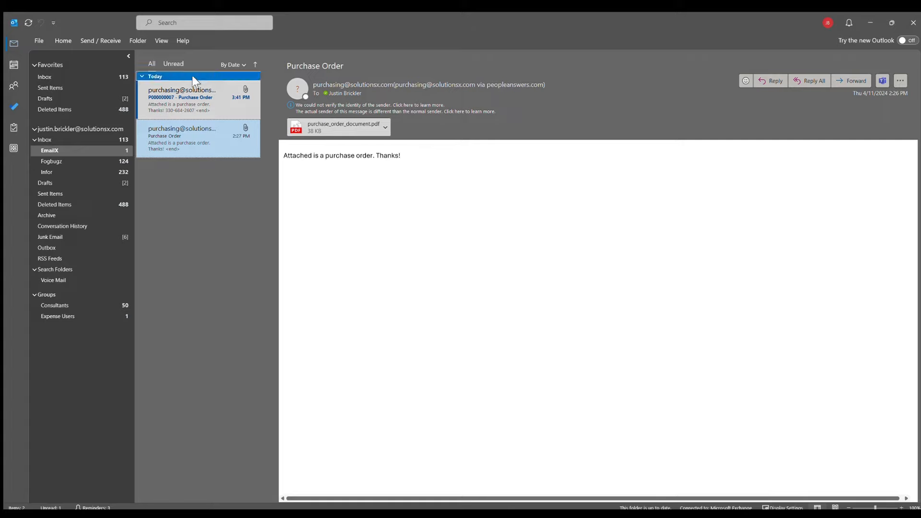
click(184, 99)
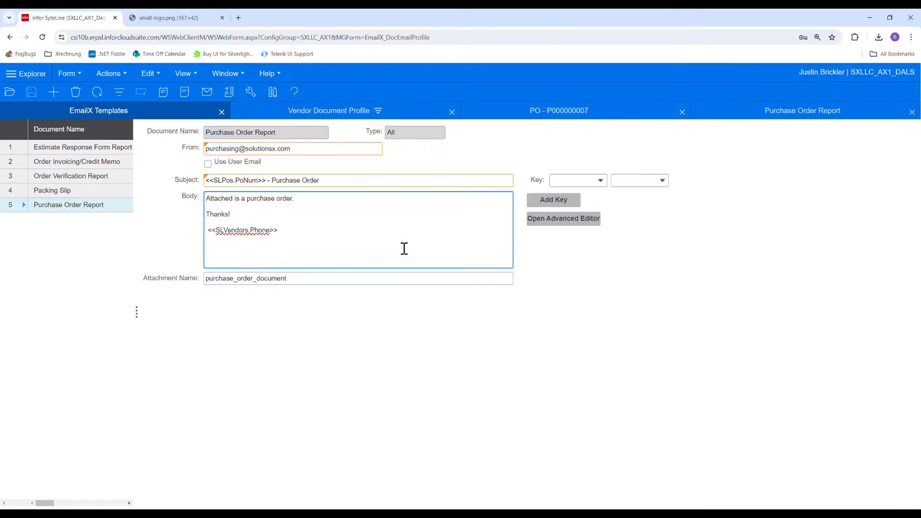
- Clear the email body of the Purchase Order Report template and open the EmailX Advanced Editor for it
key(ctrl+a)
key(Delete)
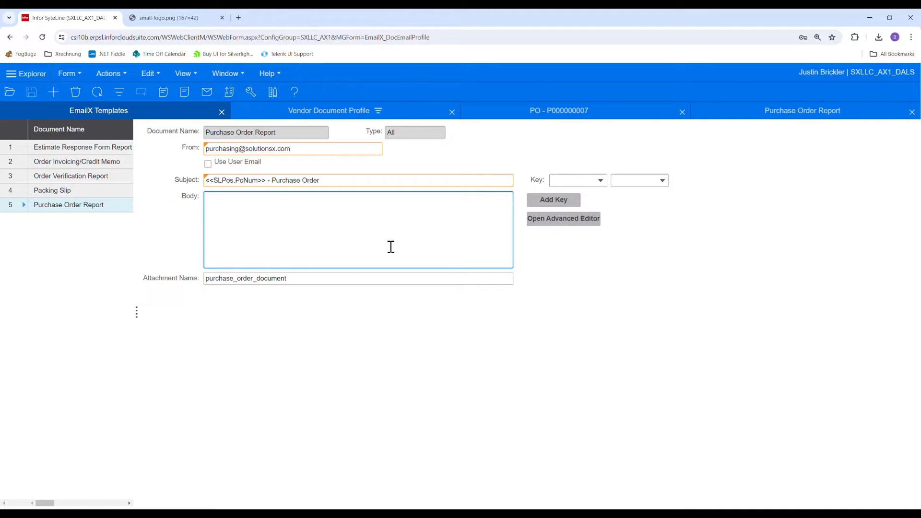
click(389, 169)
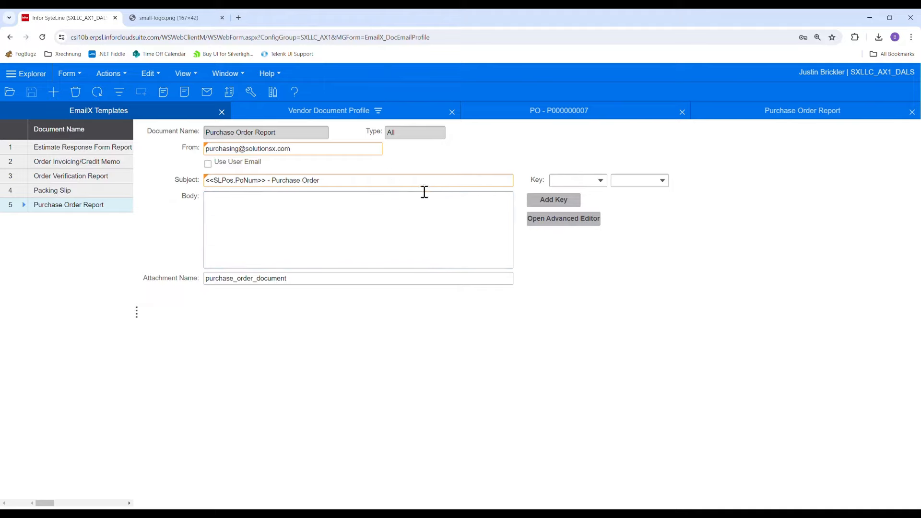
click(555, 220)
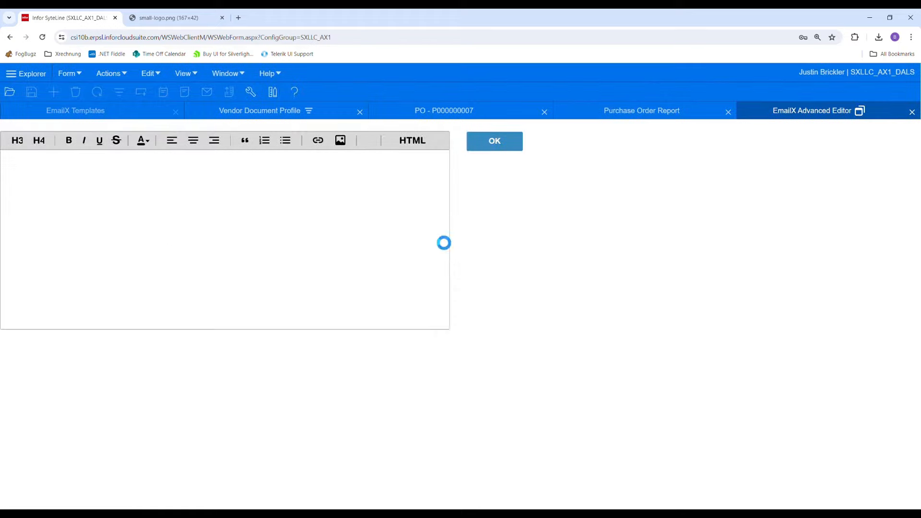
- Enter "Attached is a purchase order" as the body text in bold and start a new paragraph below it
click(168, 204)
text(Attached is a)
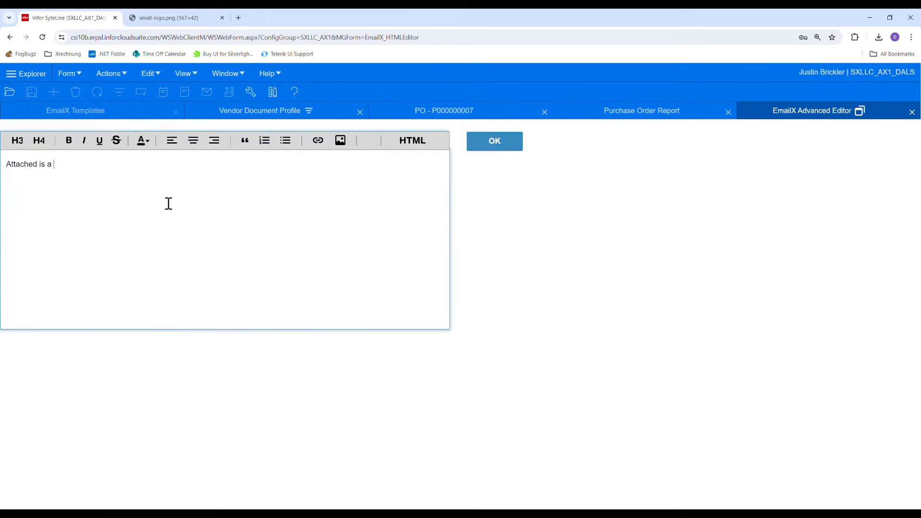
text( purchase order)
key(ctrl+a)
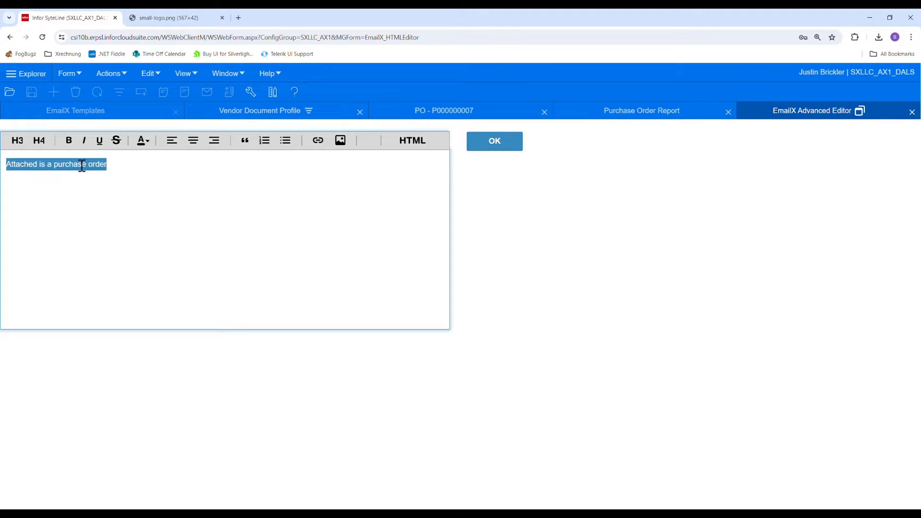
click(68, 140)
click(174, 172)
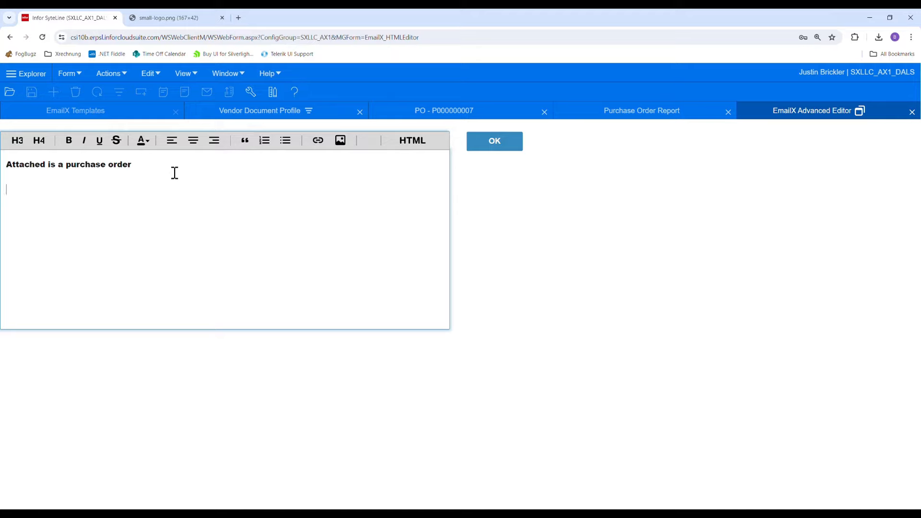
- Add the line "Thanks" and set its font color to Ruby09 #941E1E
text(Thanks)
key(shift+Home)
click(147, 141)
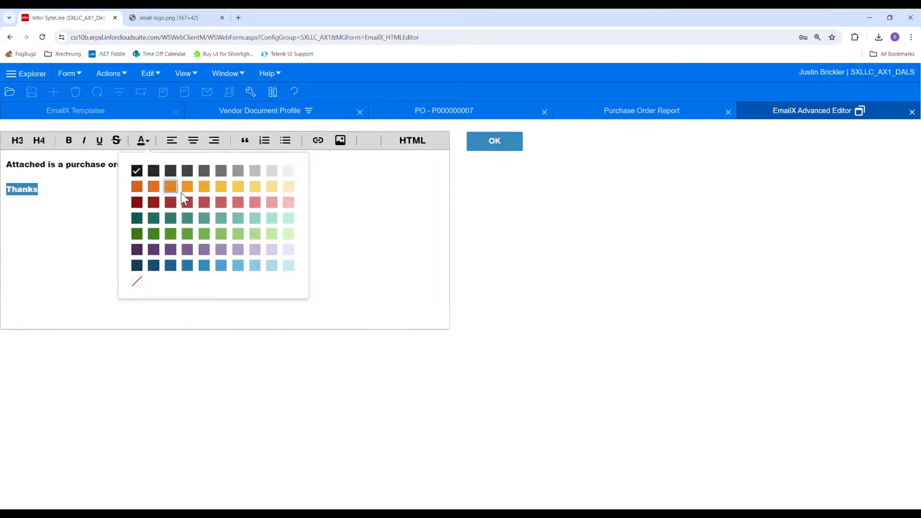
click(161, 208)
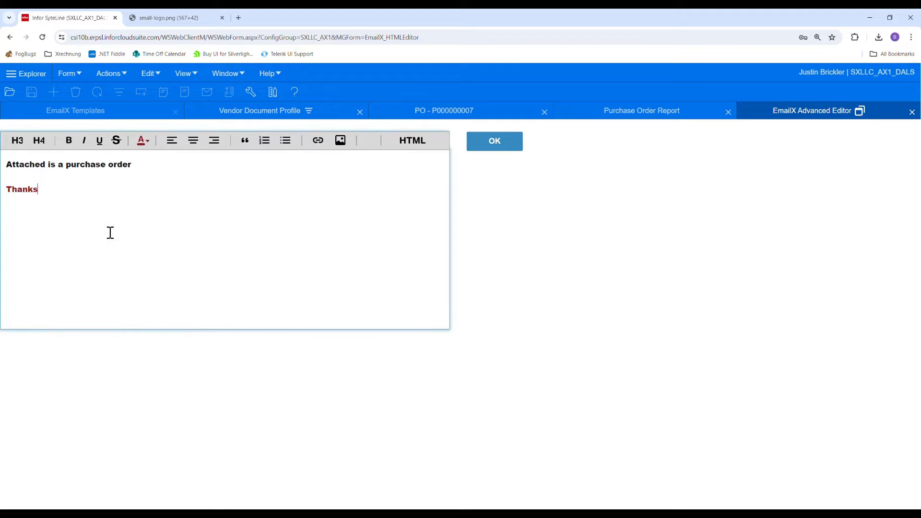
click(341, 141)
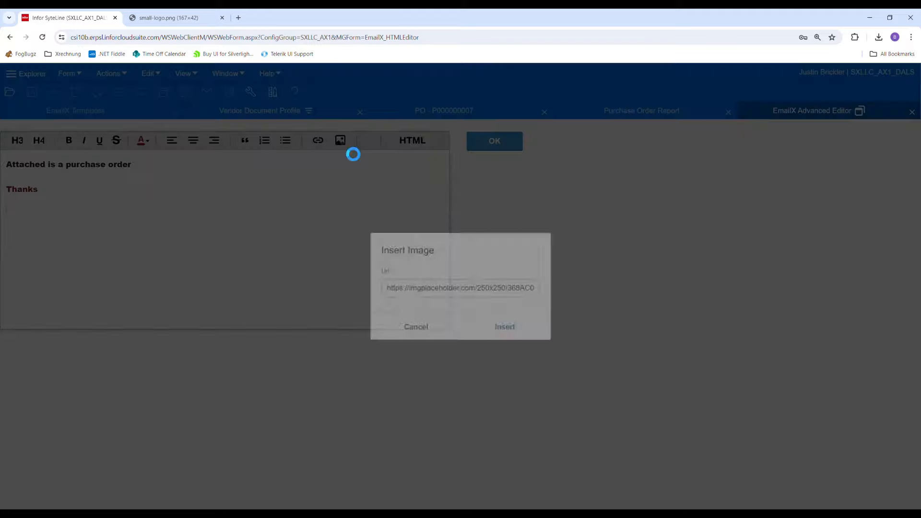
click(157, 18)
click(267, 44)
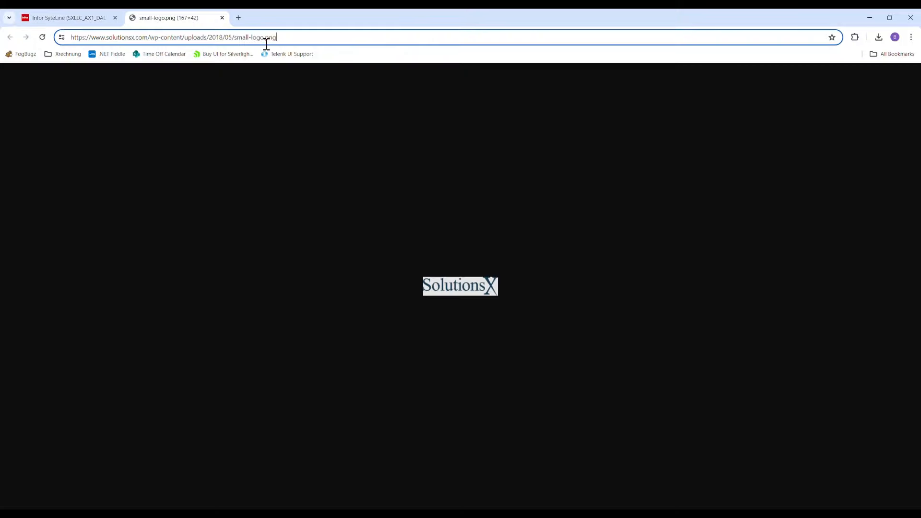
key(ctrl+a)
click(67, 17)
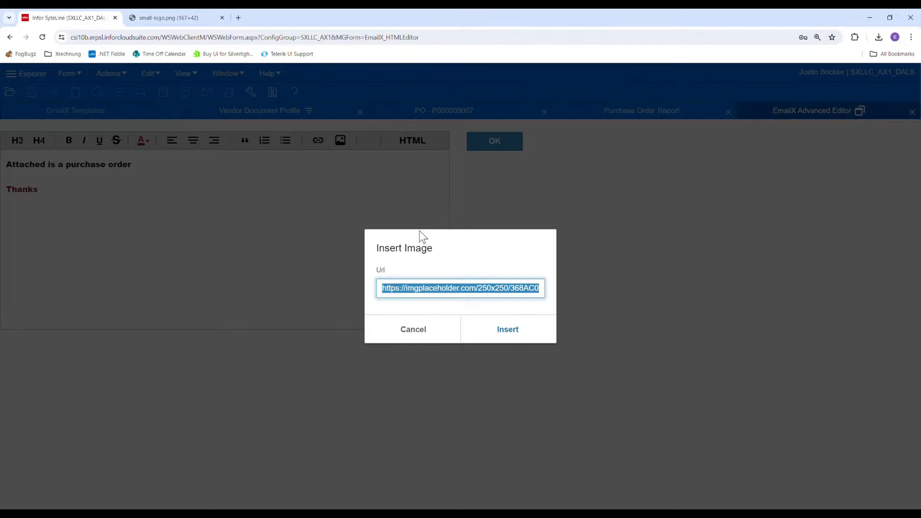
key(ctrl+v)
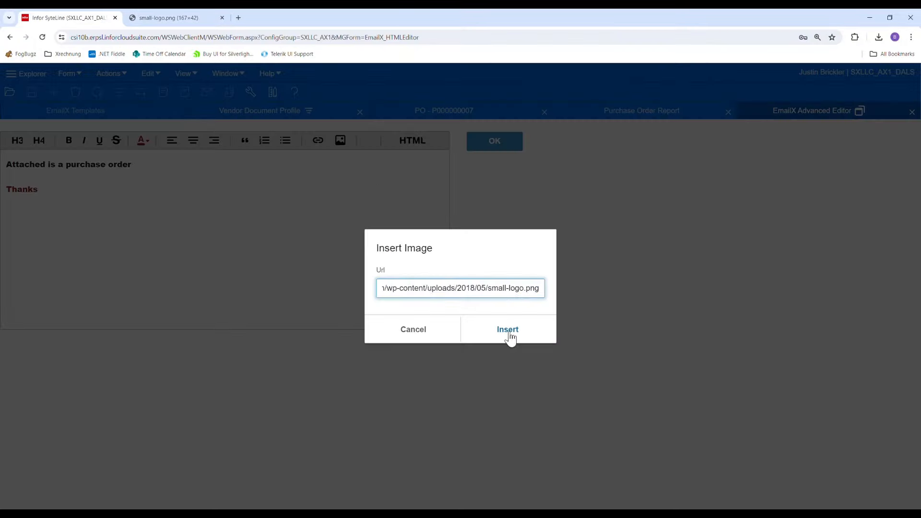
click(508, 331)
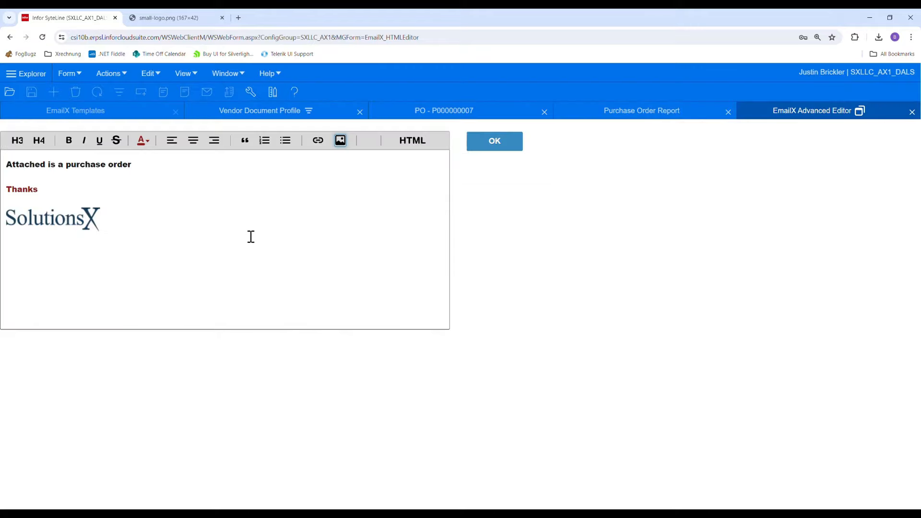
click(495, 148)
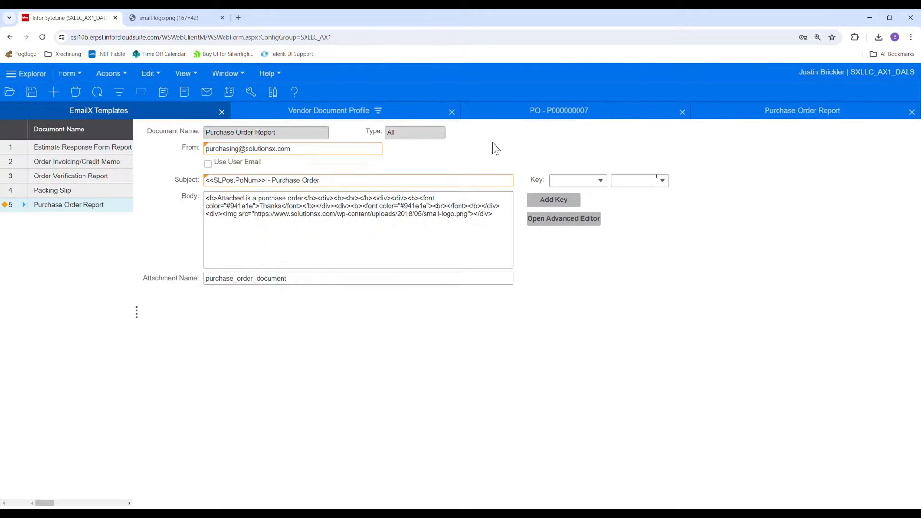
click(480, 244)
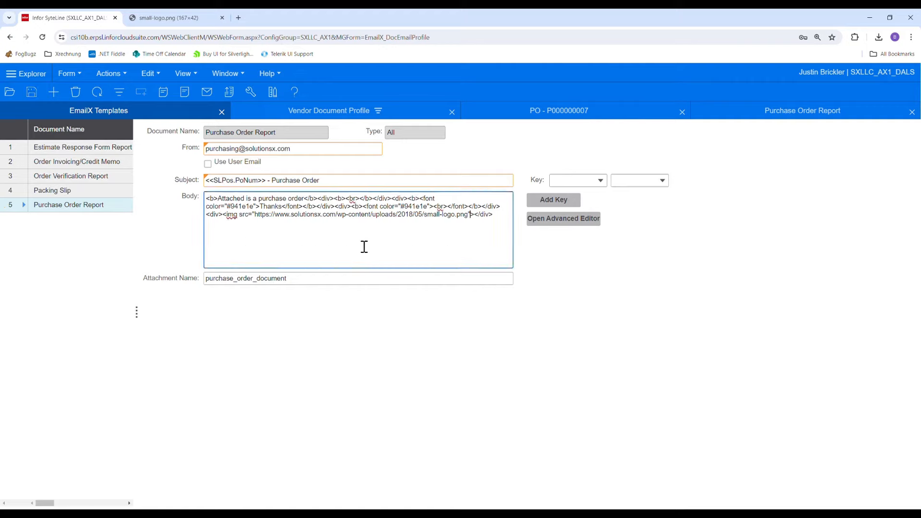
- Submit the Purchase Order Report for the same purchase order with the reformatted email template
click(769, 120)
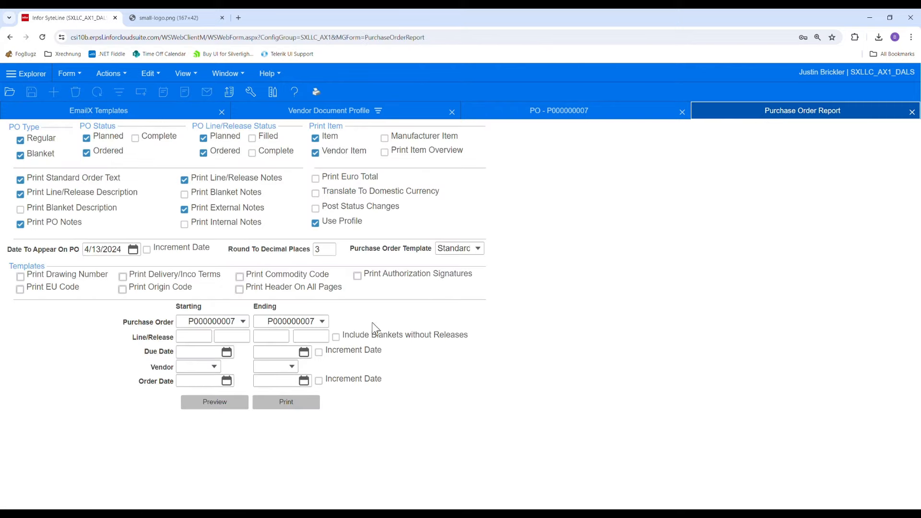
click(282, 405)
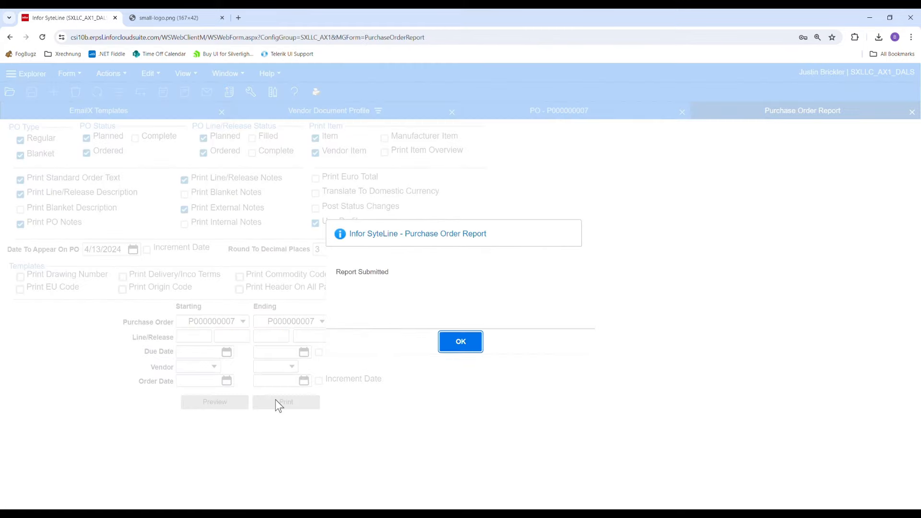
click(460, 342)
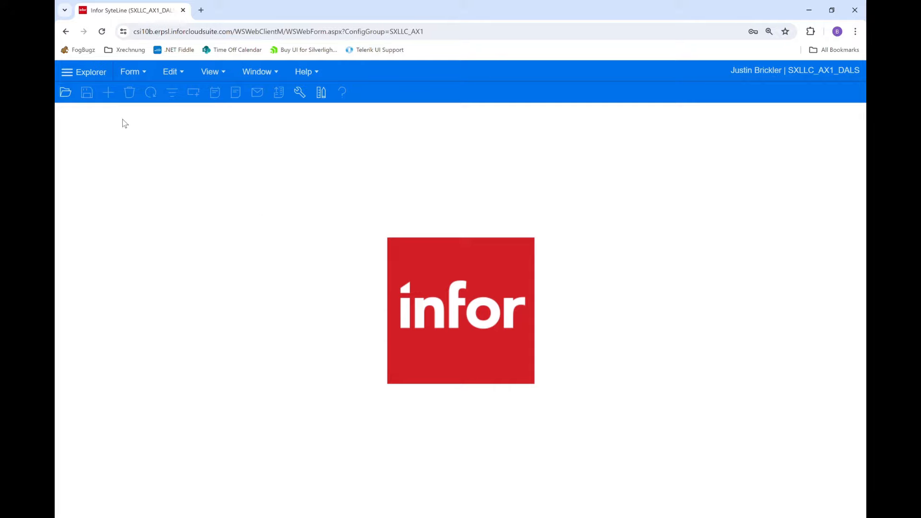
- Open the Shipment Summary Report form and select the first listed customer as Cust Num
click(67, 92)
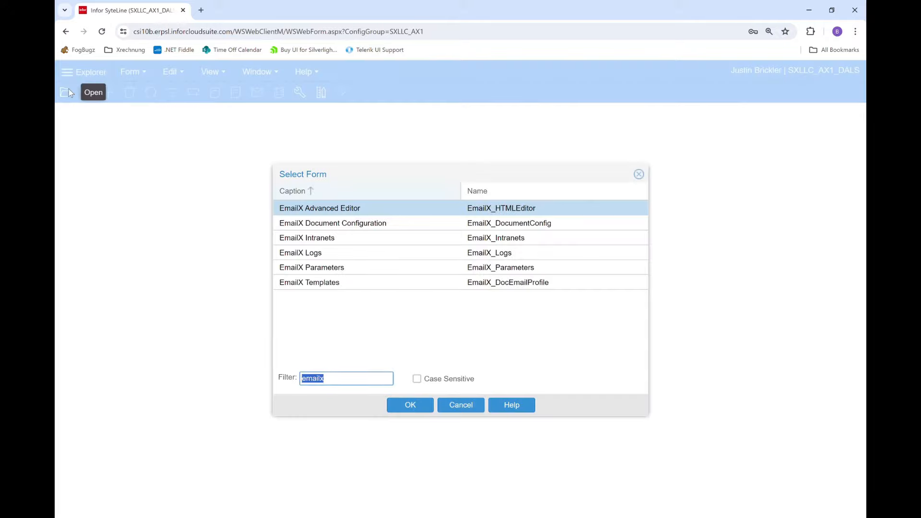
text(shipment s)
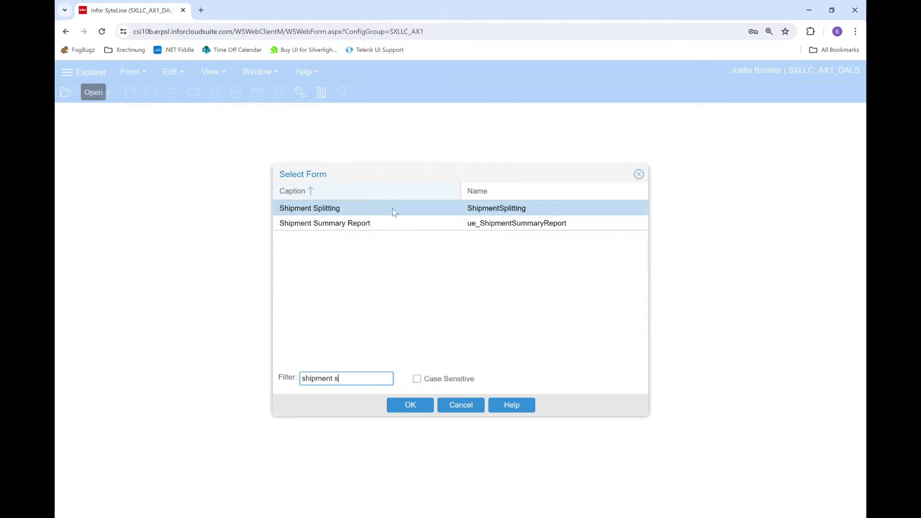
double_click(389, 219)
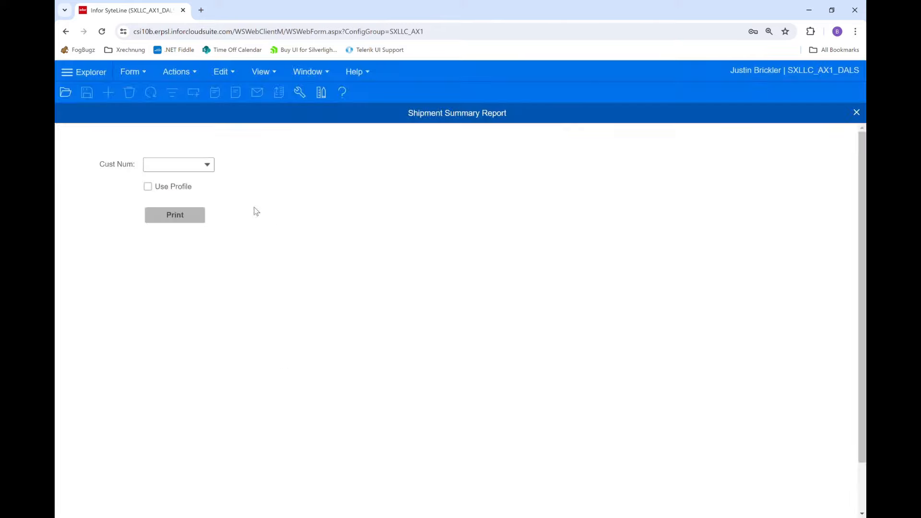
click(208, 165)
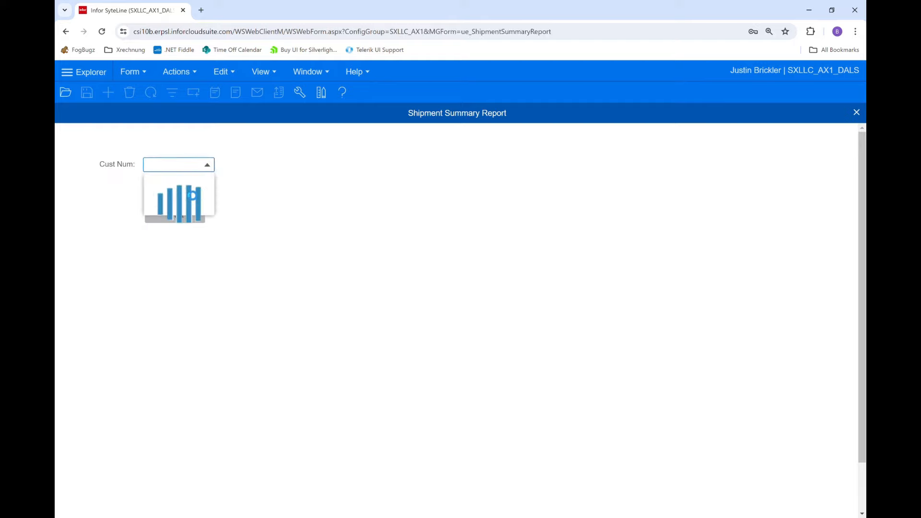
click(185, 184)
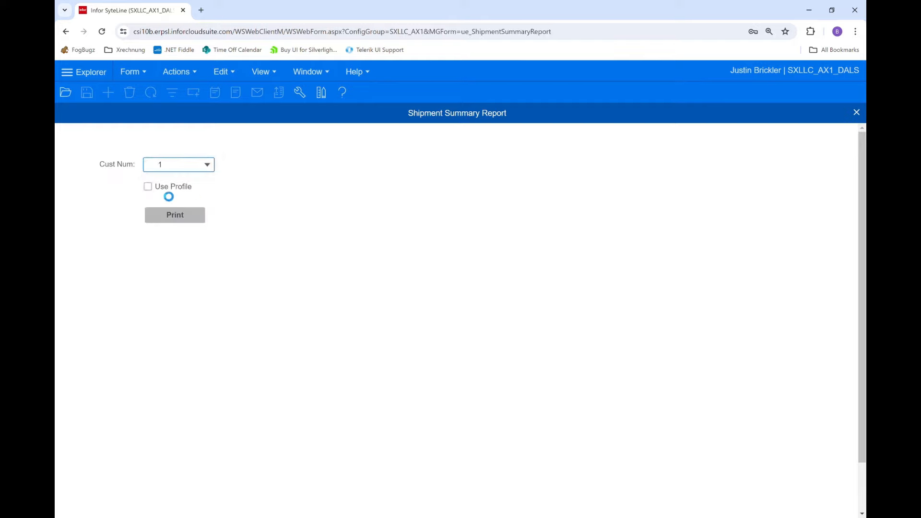
- Enable Use Profile and print the Shipment Summary Report for the selected customer
click(149, 187)
click(176, 220)
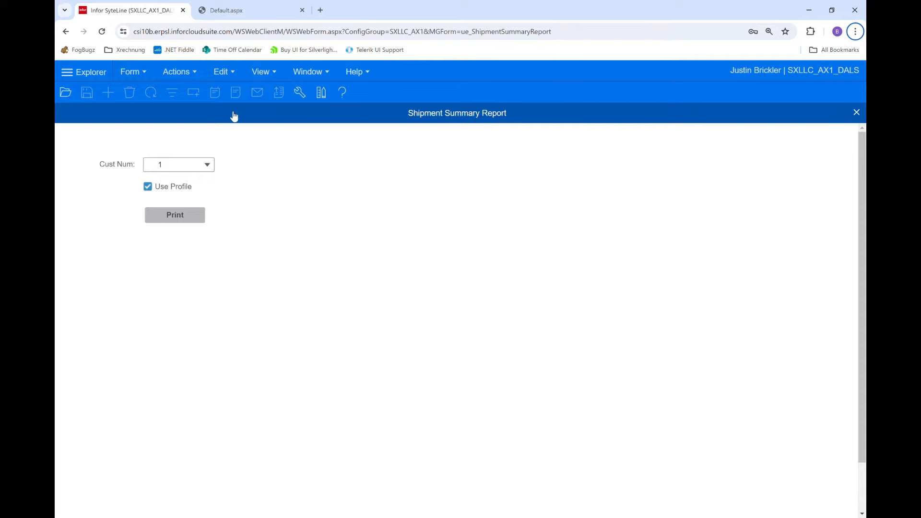
- Open the EmailX Document Configuration form, add a document named "Shipment Summary" with type Customer, and save it
click(73, 93)
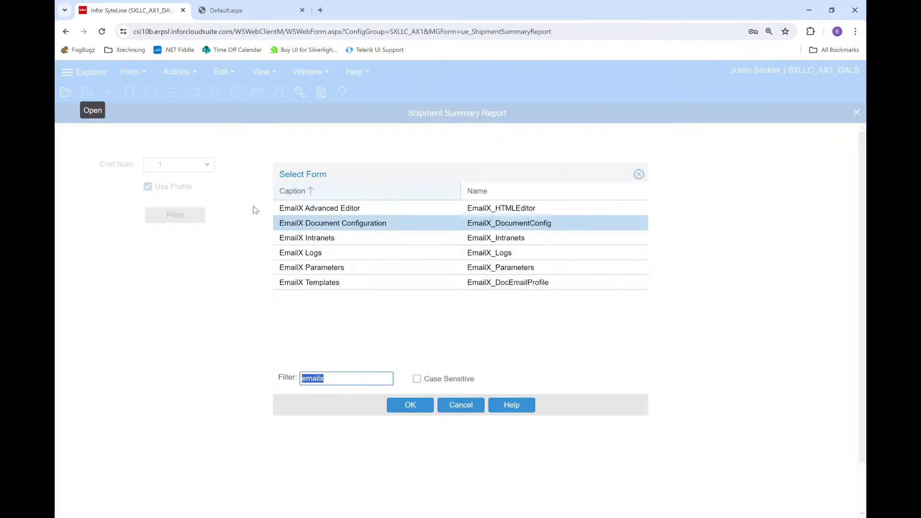
double_click(305, 224)
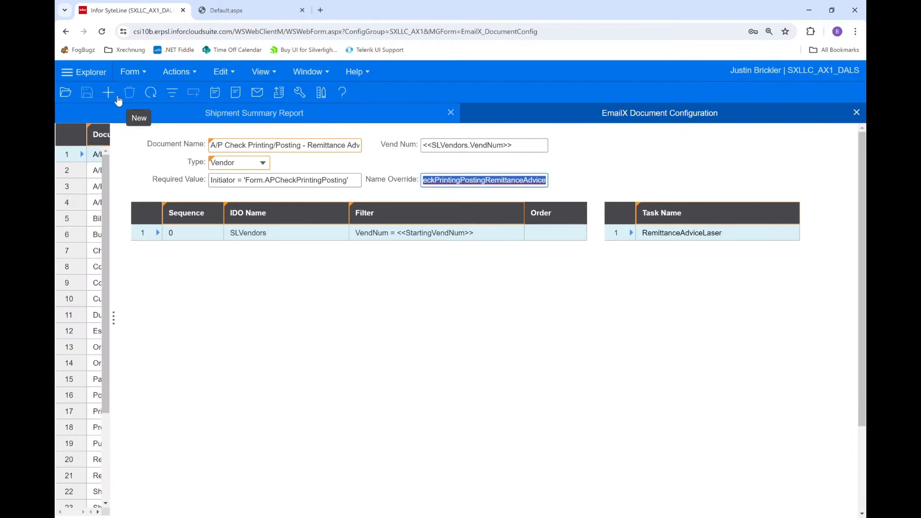
click(117, 97)
click(239, 151)
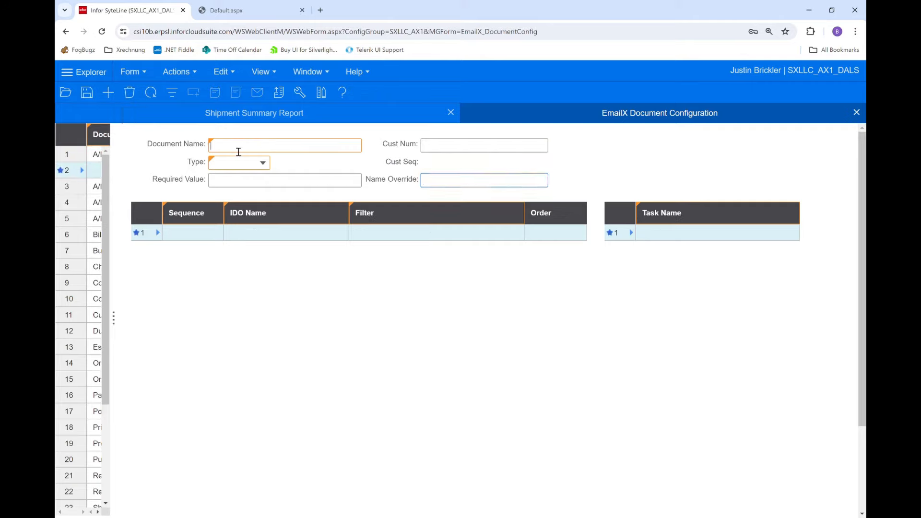
text(Shipment Summary)
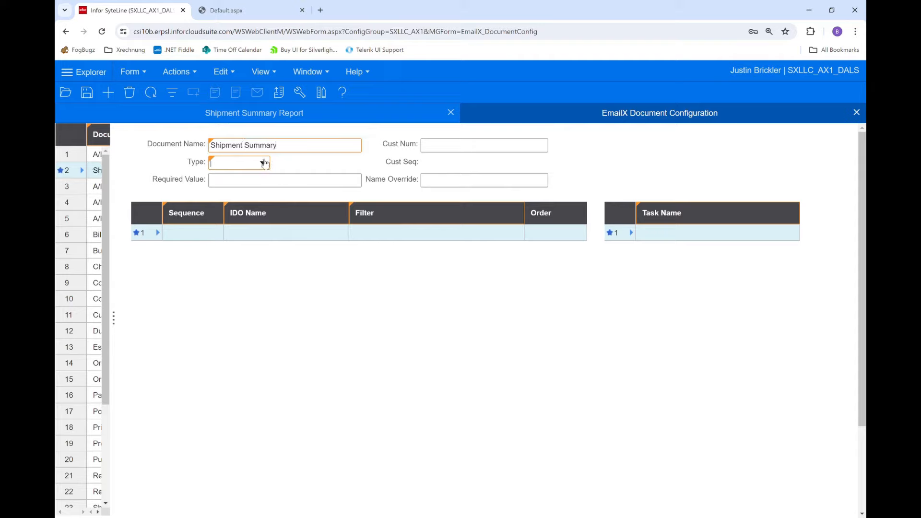
click(265, 163)
click(255, 176)
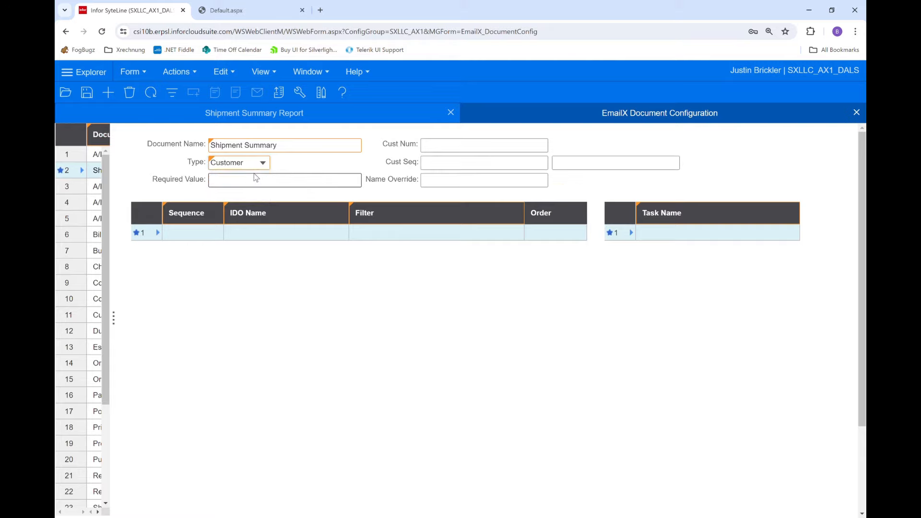
key(ctrl+s)
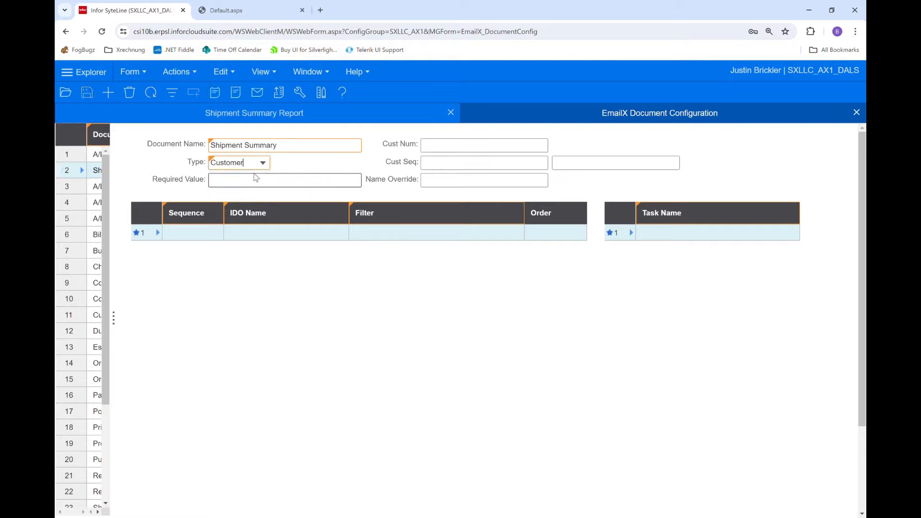
- Assign the task ue_ShipmentSummary to the Shipment Summary document and save
click(764, 232)
click(793, 233)
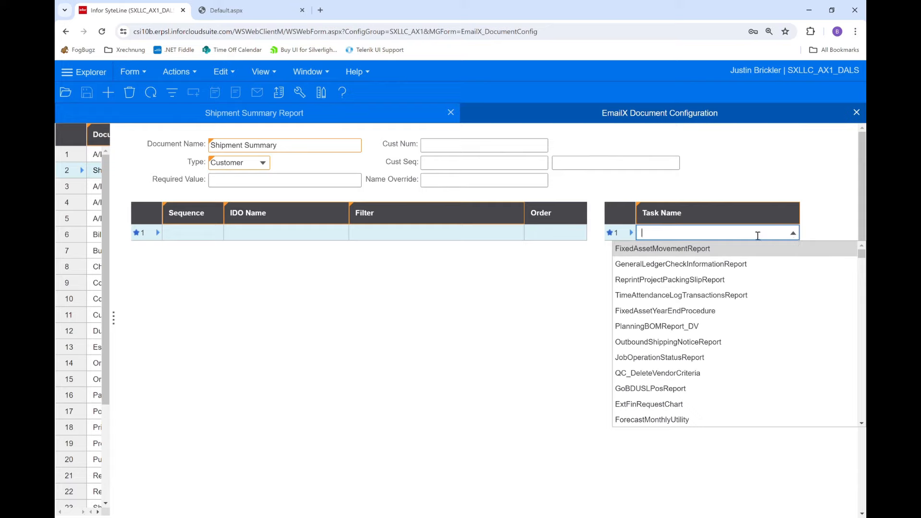
text(ue_ShipmentSummary)
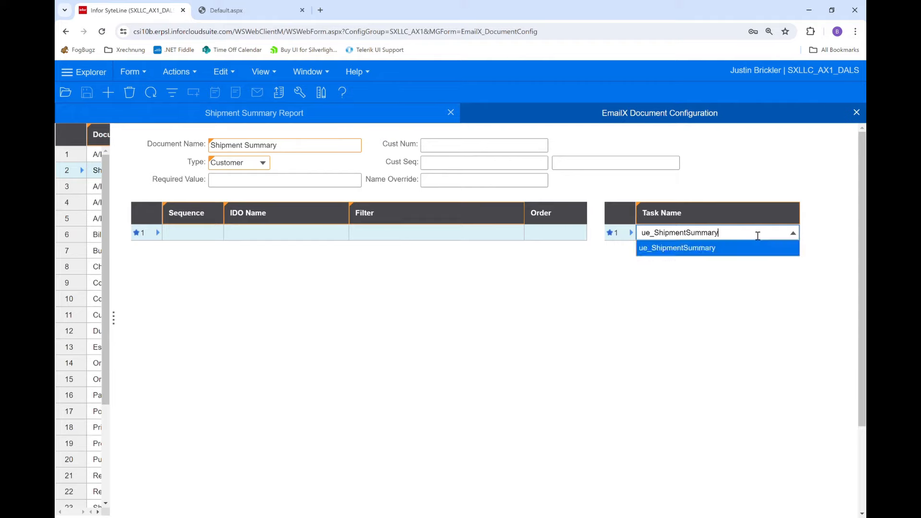
click(733, 255)
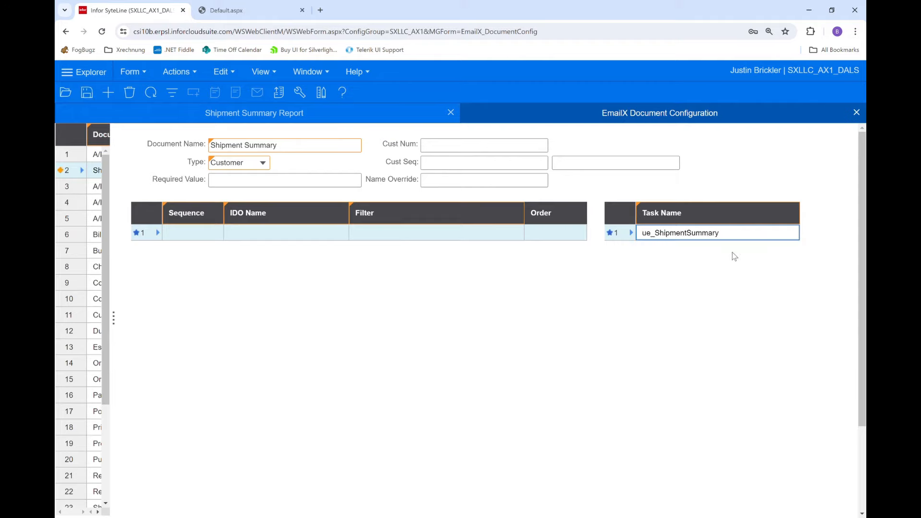
key(ctrl+s)
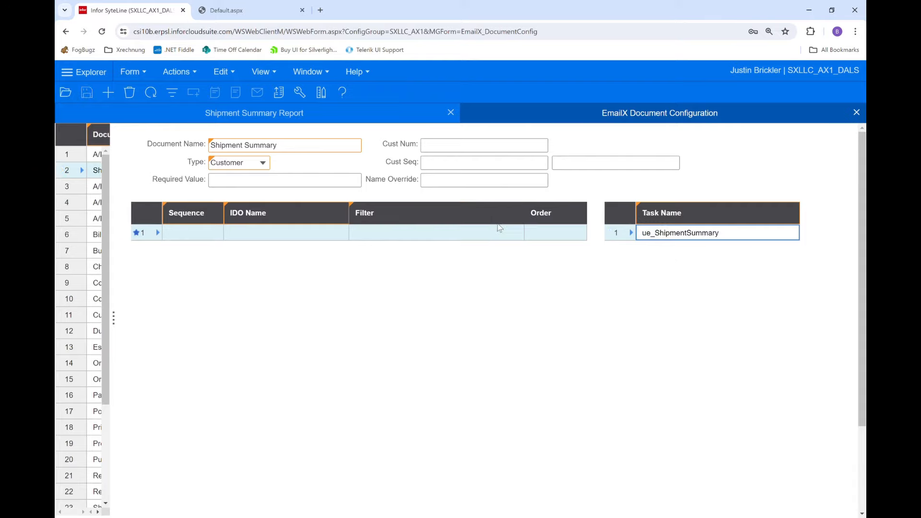
- Add an IDO row with sequence 1 and IDO name SLCustomers to the Shipment Summary document
click(203, 235)
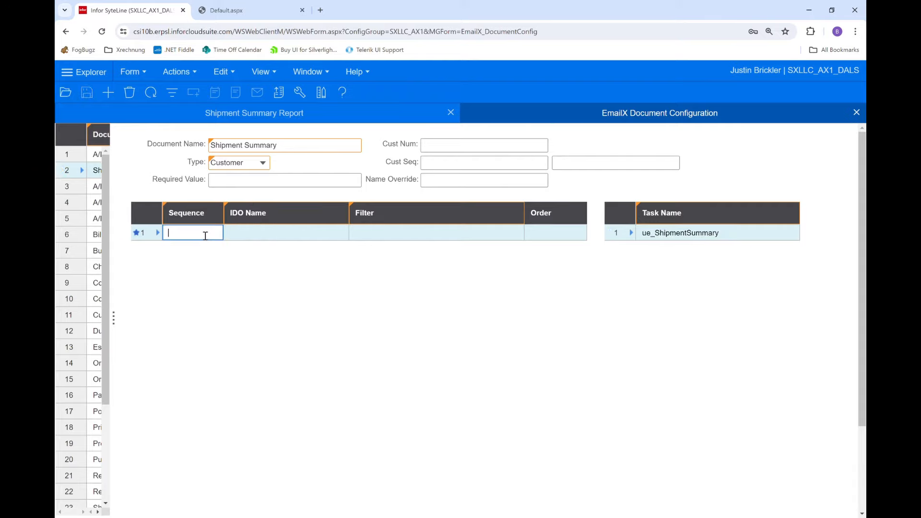
key(Tab)
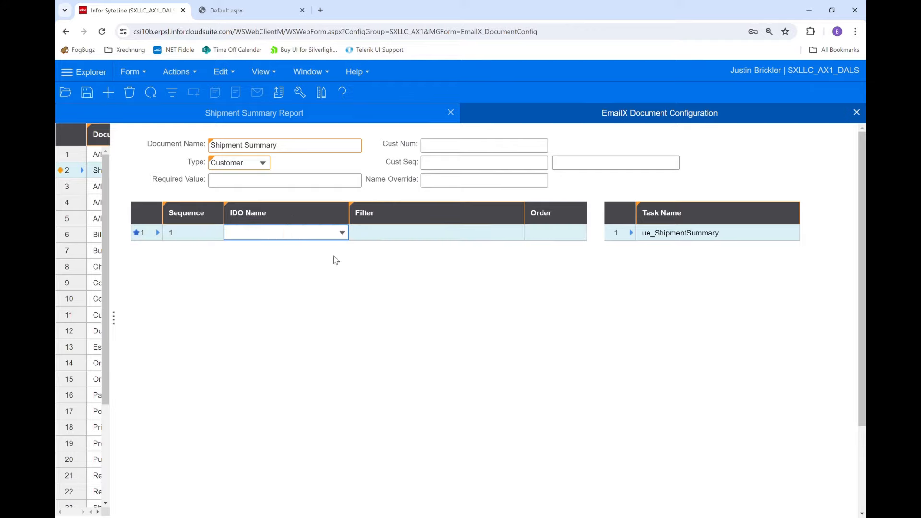
click(343, 233)
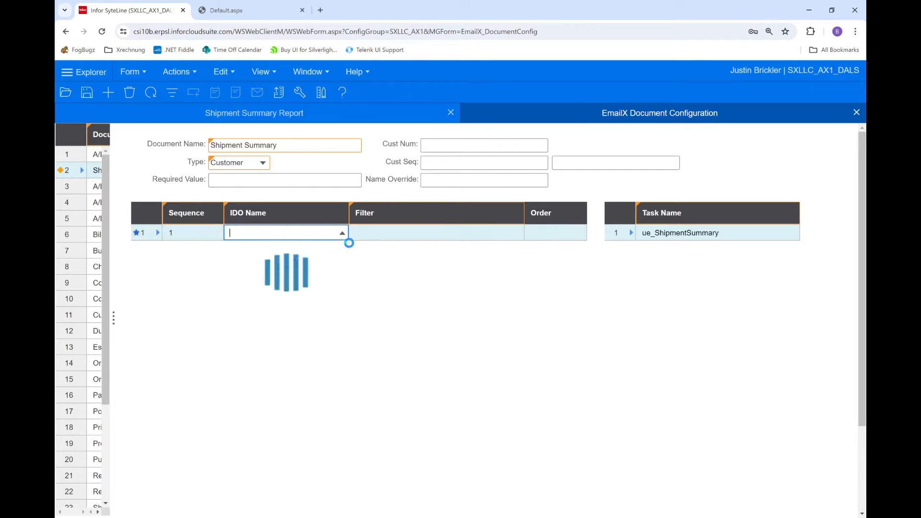
click(343, 235)
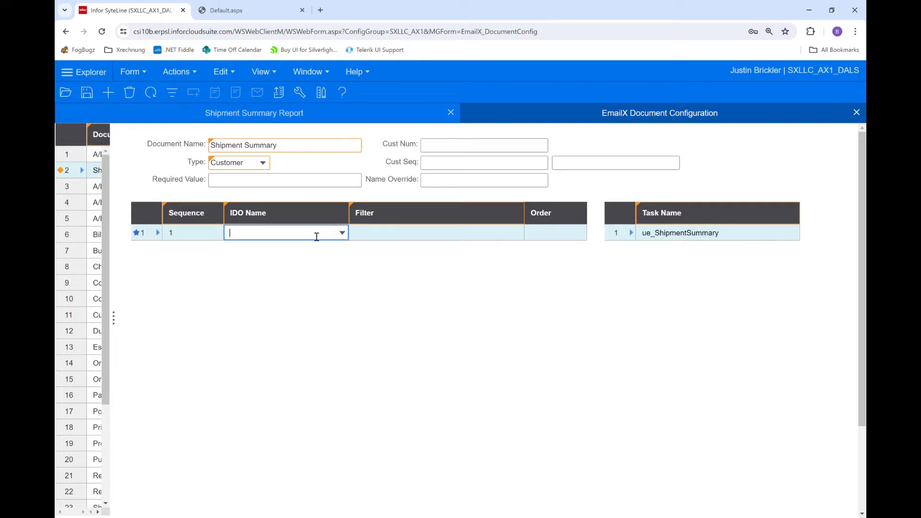
text(SL)
text(LCus)
key(BackSpace)
key(BackSpace)
text(ustome)
click(323, 282)
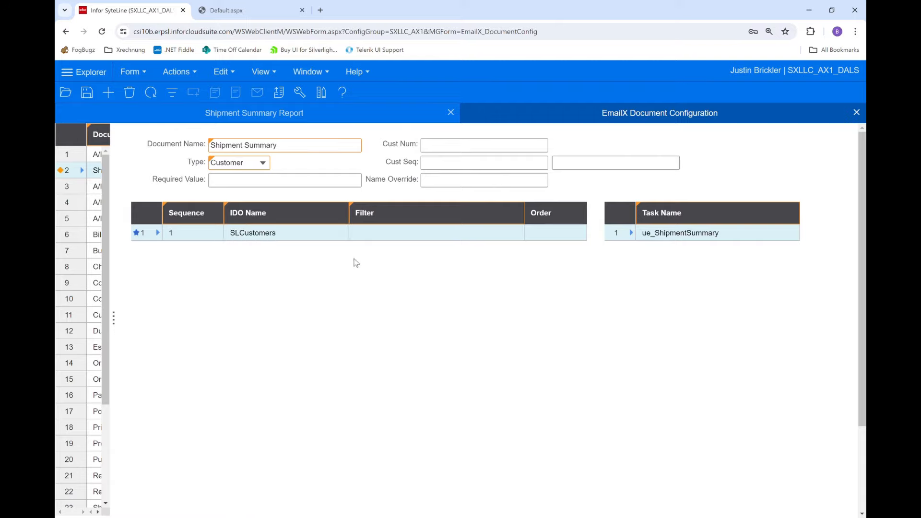
- Set the filter of the SLCustomers row to "CustNum = <<CustNum>>"
click(384, 238)
text(CustNum)
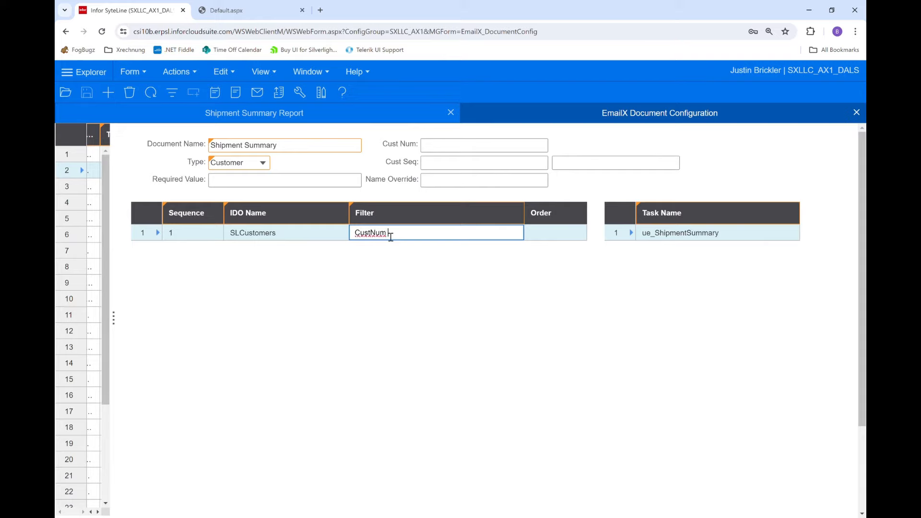
text( = <<CustNum>>)
click(555, 234)
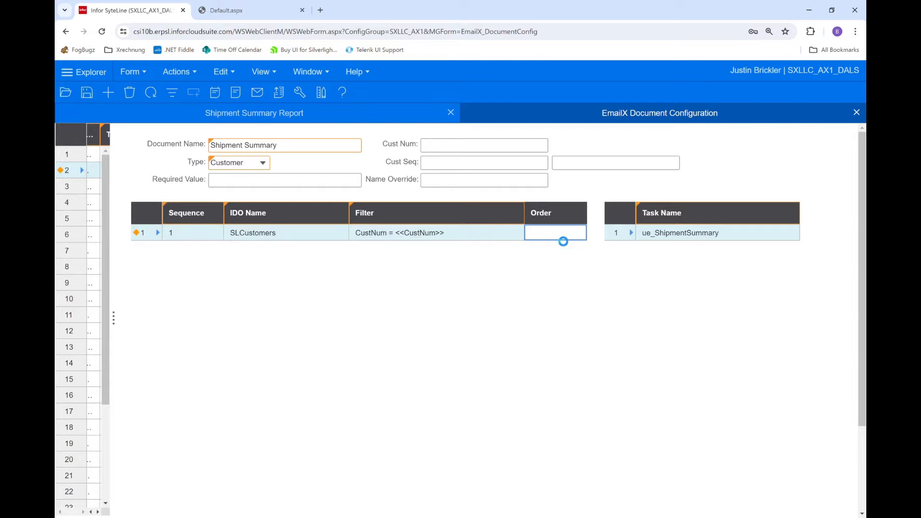
- Set the document's Cust Num to <<SLCustomers.CustNum>> and save the configuration
click(472, 151)
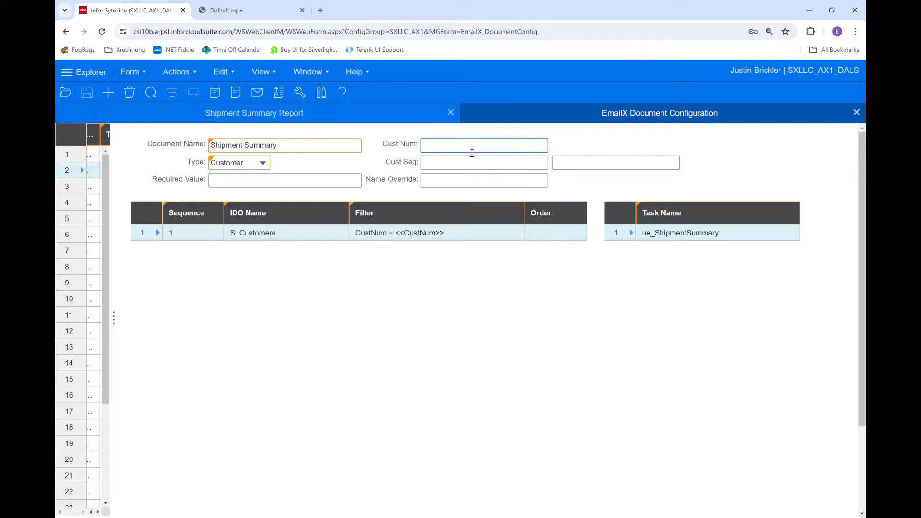
text(<<SLCustomers)
key(BackSpace)
key(BackSpace)
text(ustomers.CustNum>>)
click(471, 163)
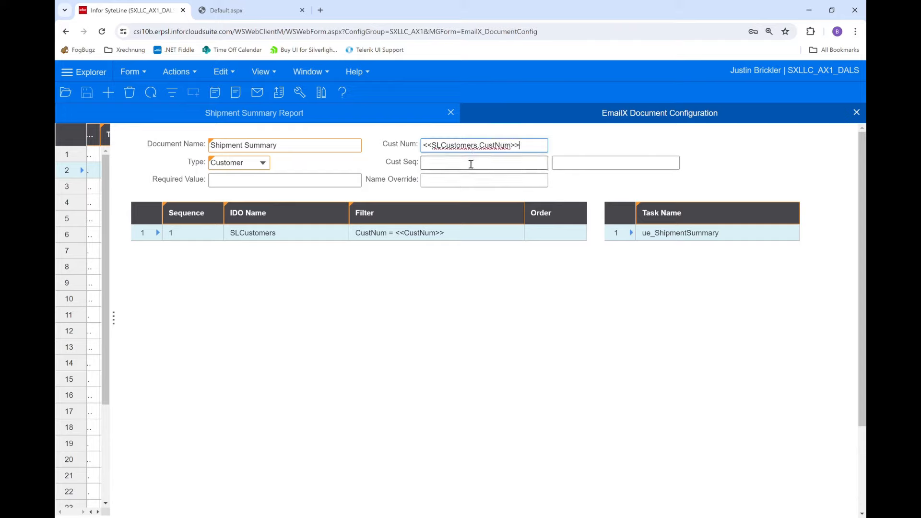
key(ctrl+s)
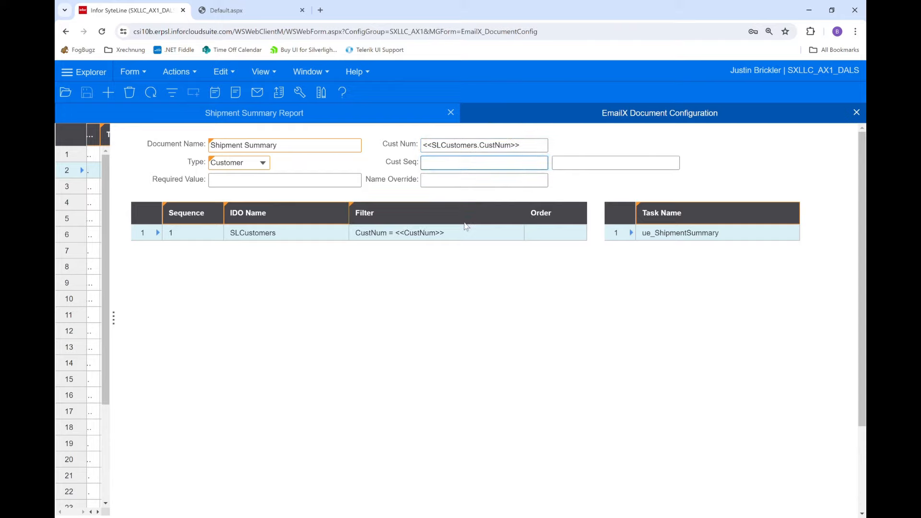
- Extend the SLCustomers filter with "AND CustSeq = 0" and set the document's Cust Seq to 0
click(465, 235)
click(467, 235)
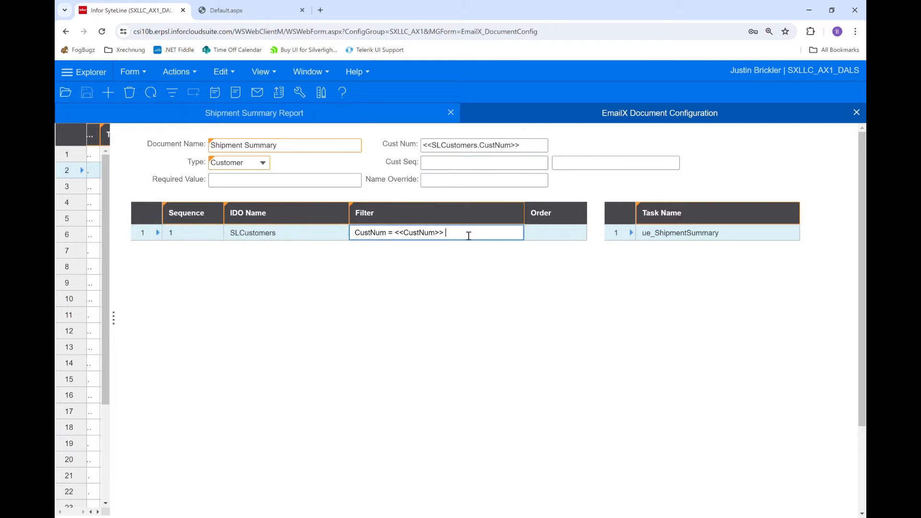
text(AND CustSeq = 0)
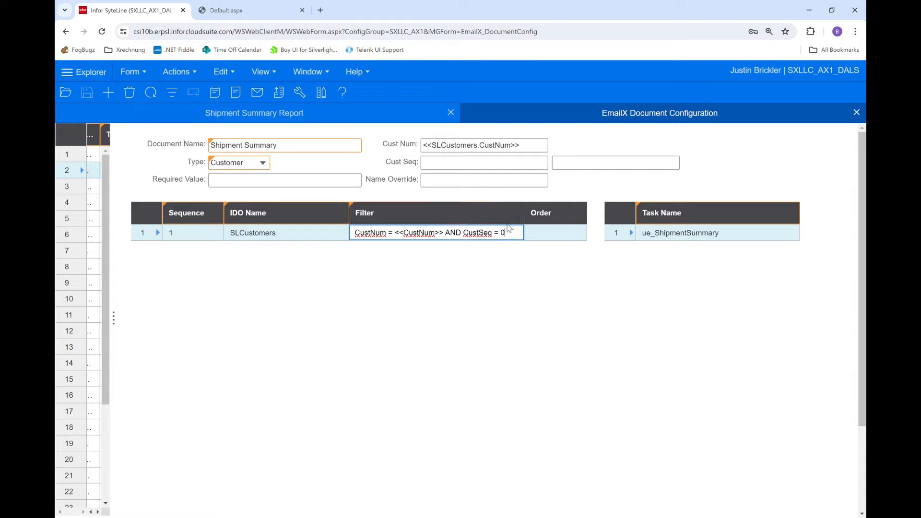
click(533, 171)
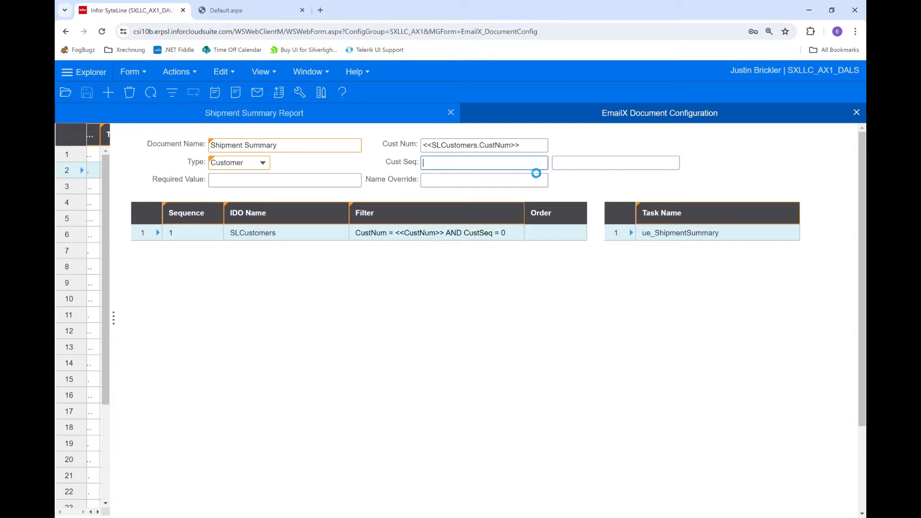
click(530, 180)
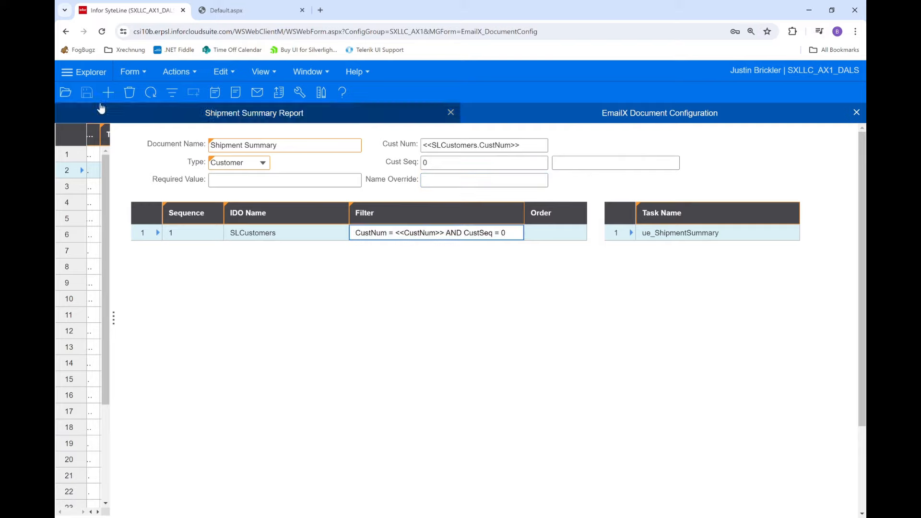
- Open the EmailX Templates form and start a new template for the Shipment Summary document
click(66, 91)
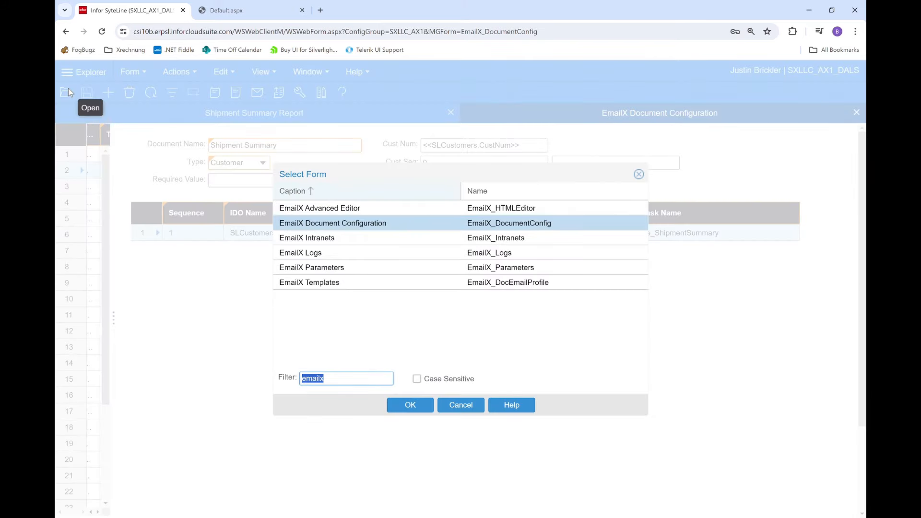
click(320, 285)
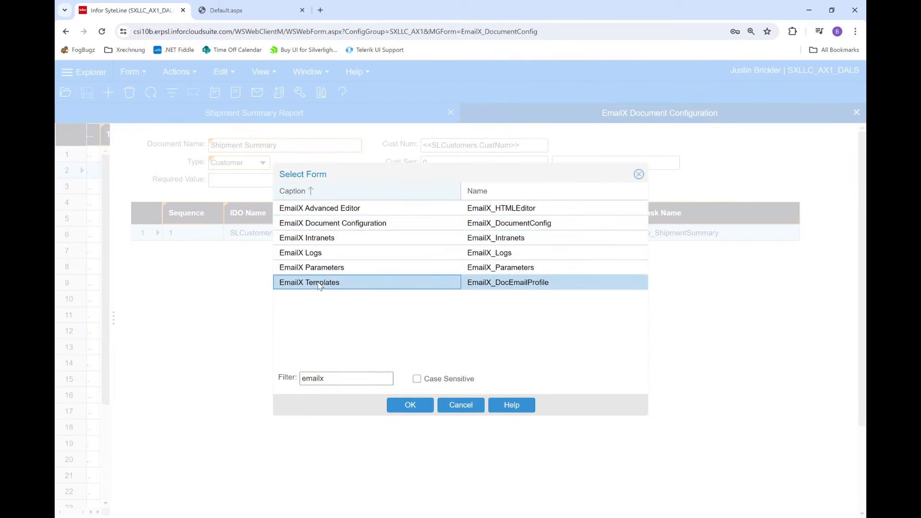
double_click(319, 283)
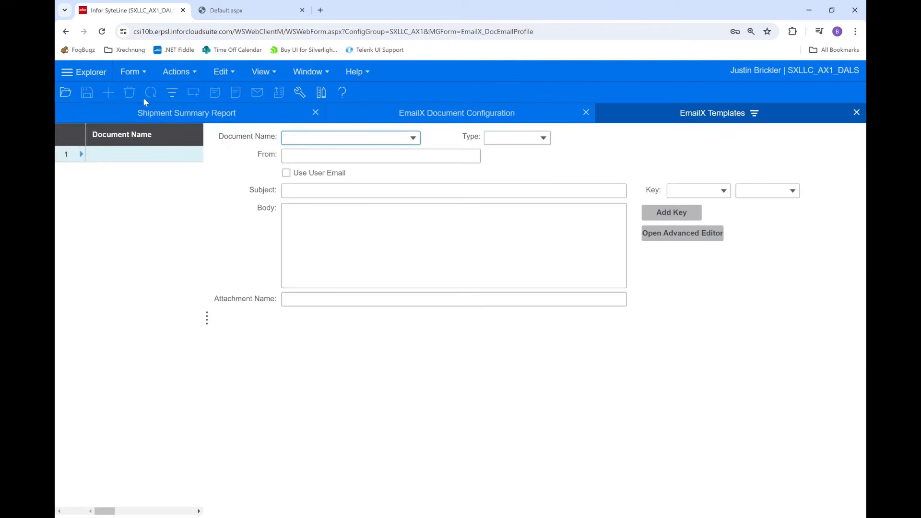
click(171, 94)
click(110, 93)
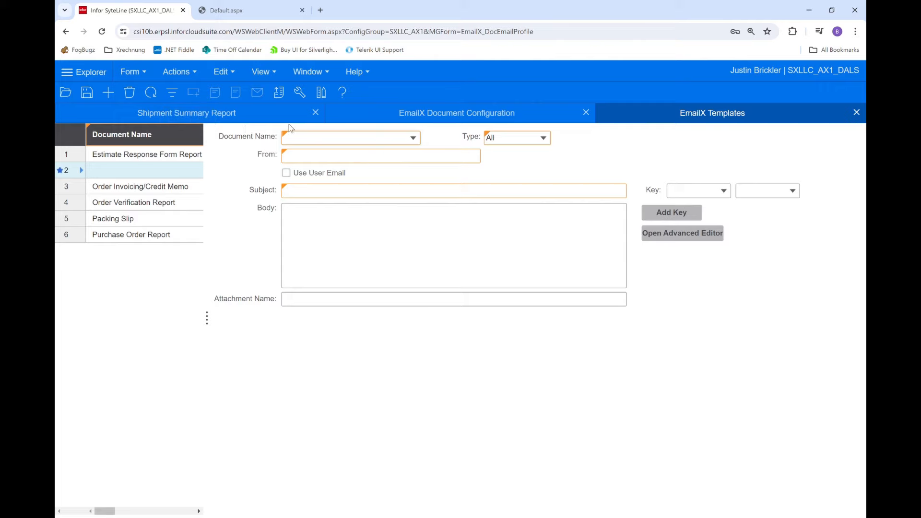
click(413, 138)
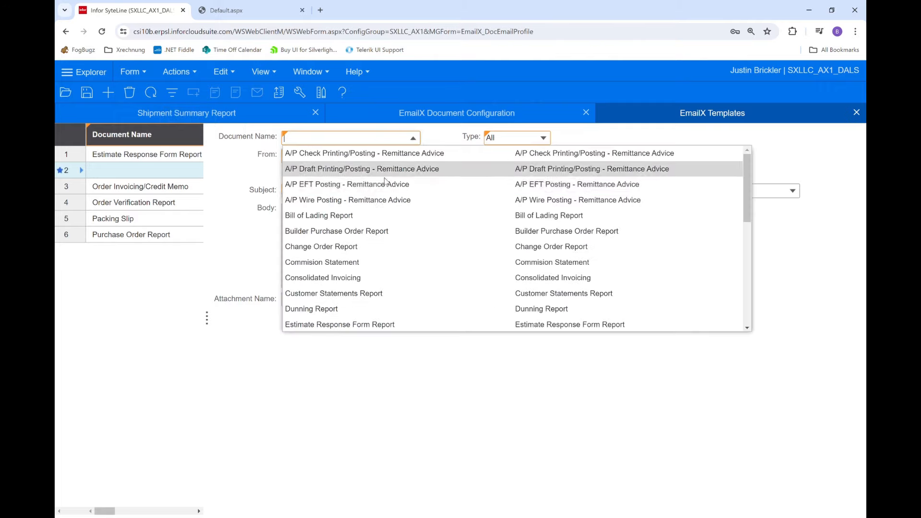
scroll(369, 220, down, 6)
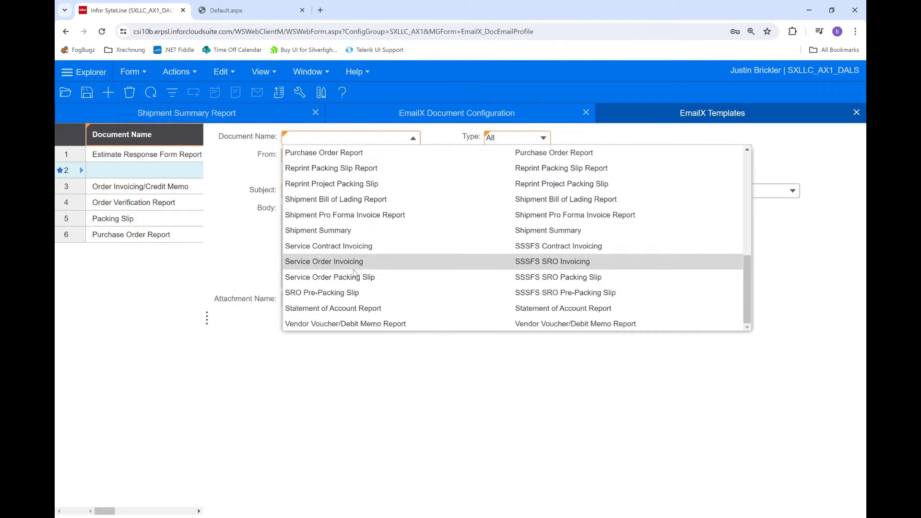
click(357, 231)
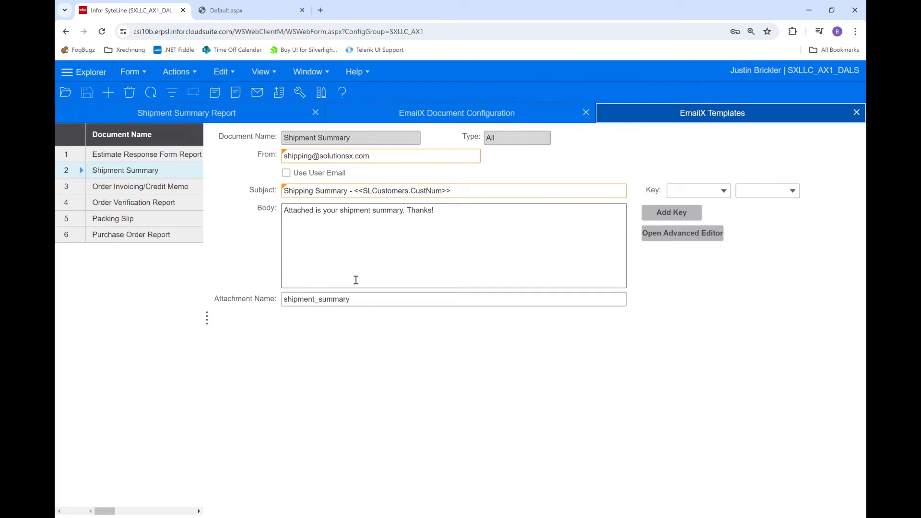
- Open the EmailX_CustomerDocumentProfile form and filter its records by the customer's number
click(65, 92)
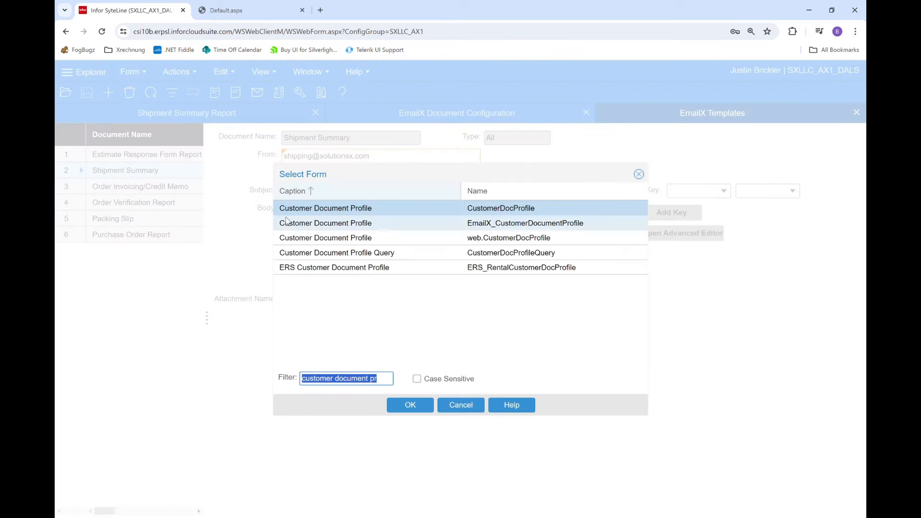
double_click(320, 215)
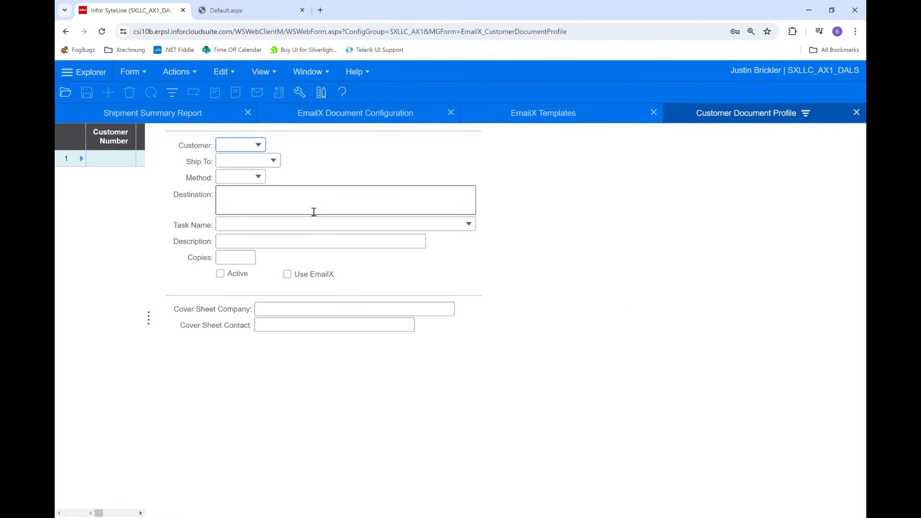
text(1)
click(258, 161)
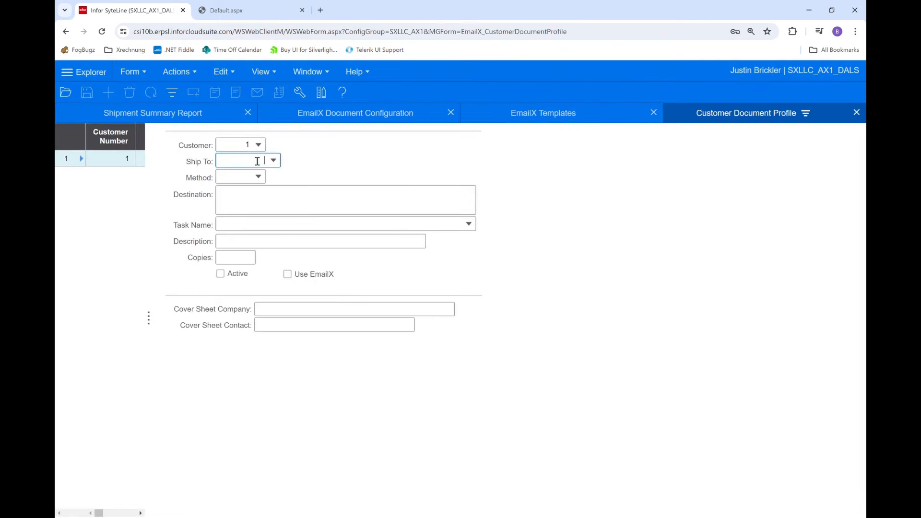
click(174, 96)
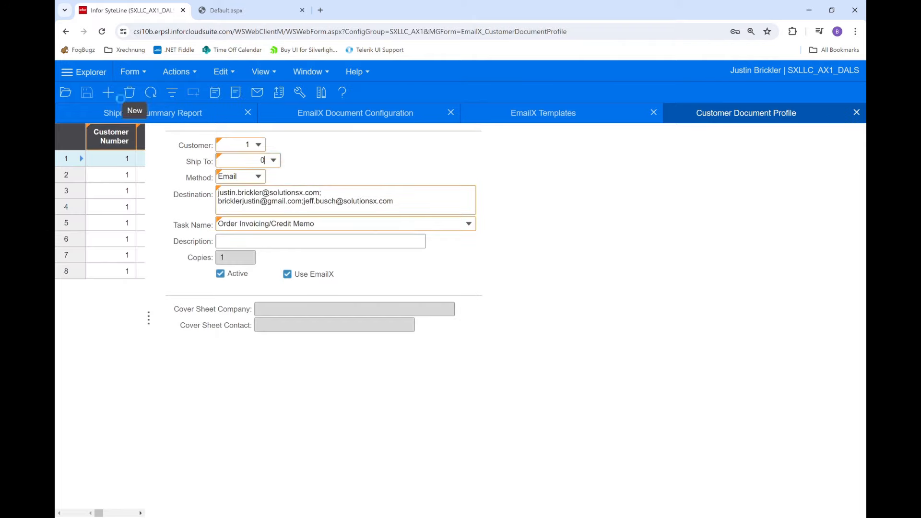
- Add a document profile for the customer with Ship To 0 and method Email, and enter the recipient's e-mail address as the destination
click(115, 94)
key(Tab)
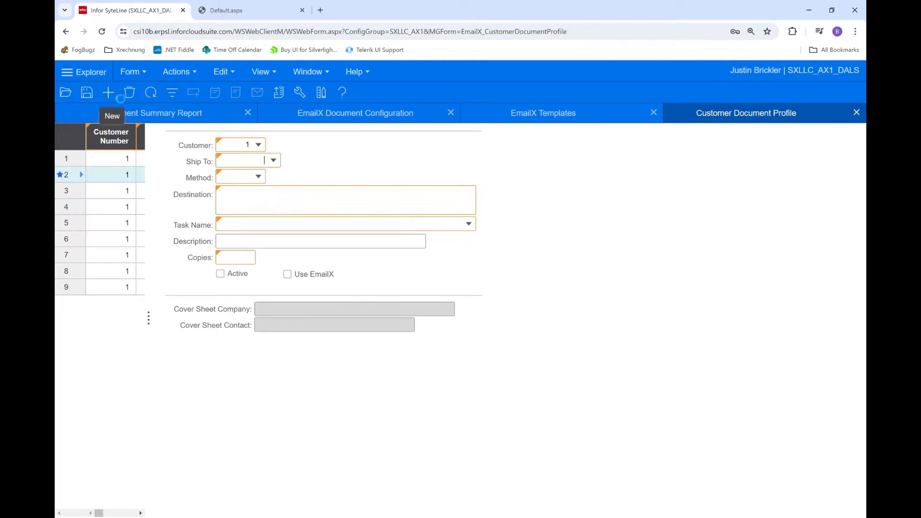
text(Email)
key(Tab)
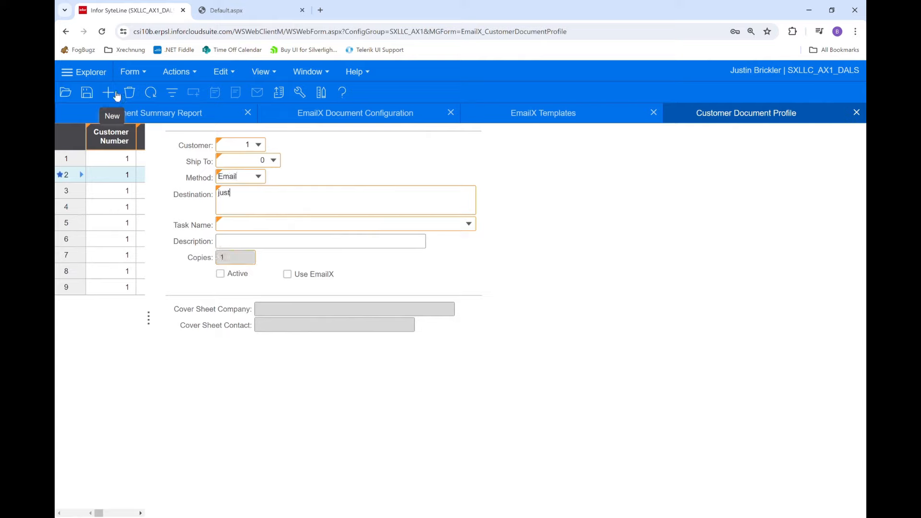
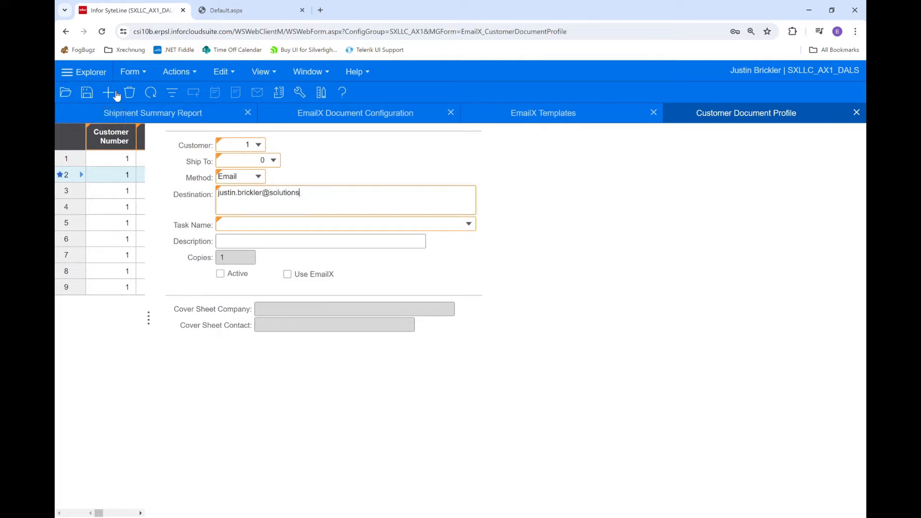
- Enable Use EmailX and Active for the new profile and set its task name to Shipment Summary
click(288, 274)
click(221, 274)
click(469, 225)
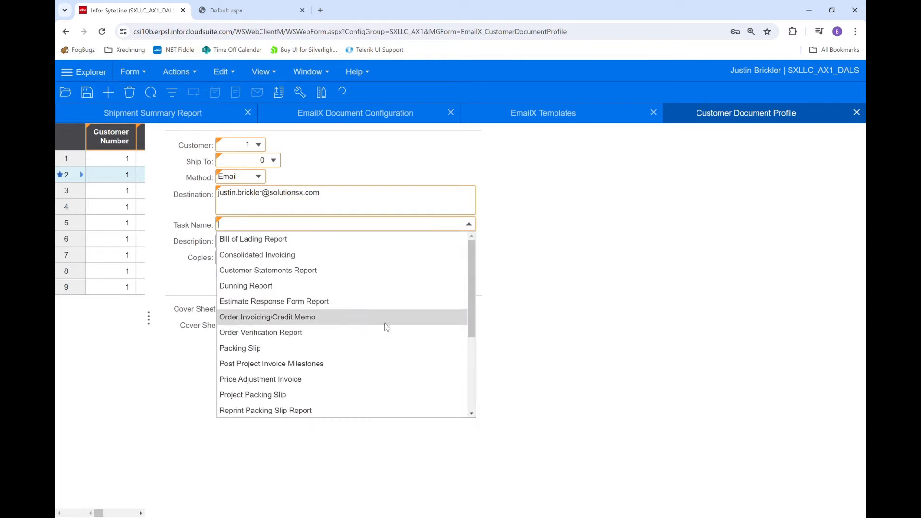
scroll(338, 321, down, 3)
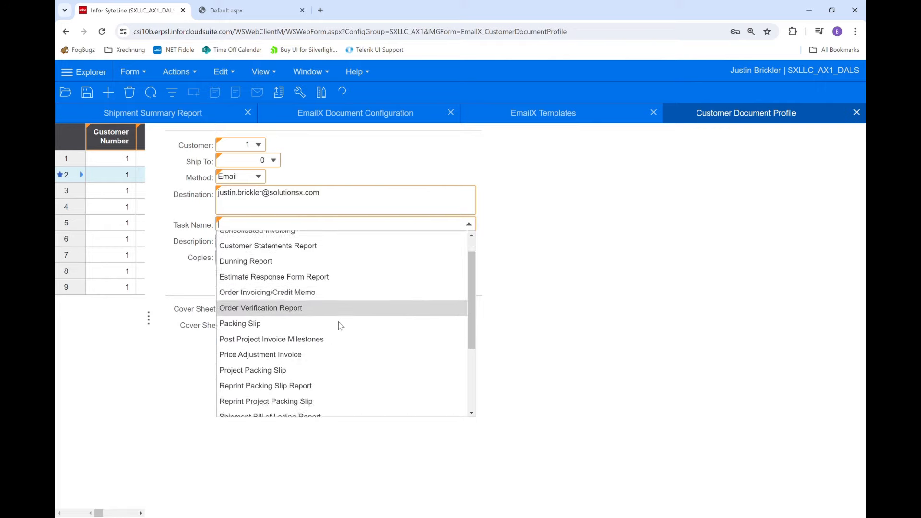
scroll(338, 322, down, 1)
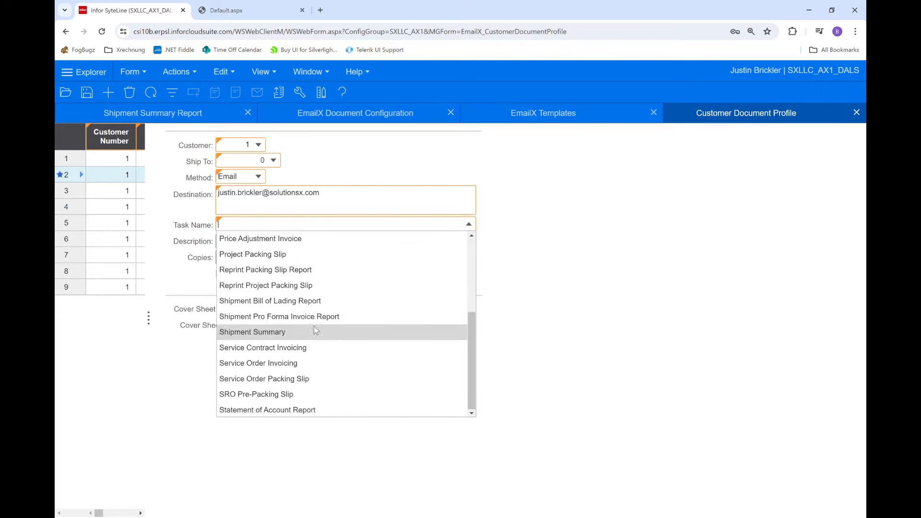
click(281, 332)
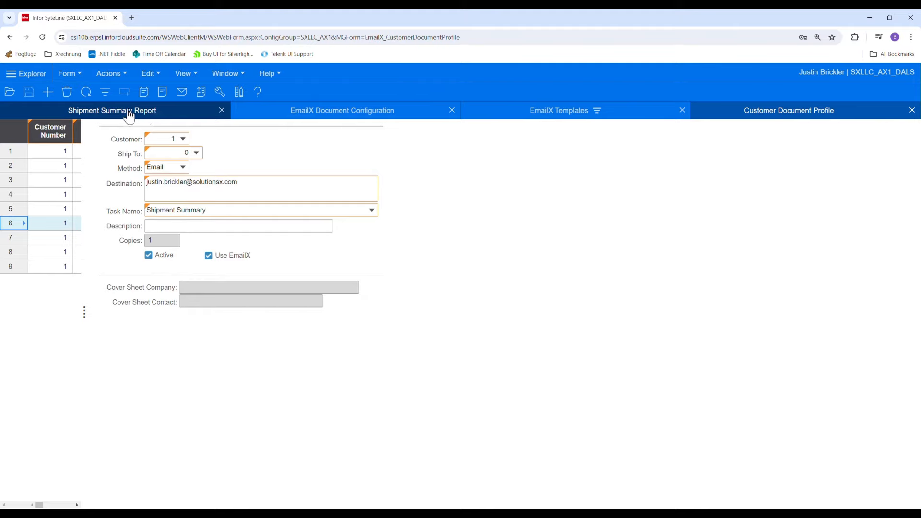
- Print the Shipment Summary Report for the same customer with Use Profile enabled
click(150, 111)
click(143, 161)
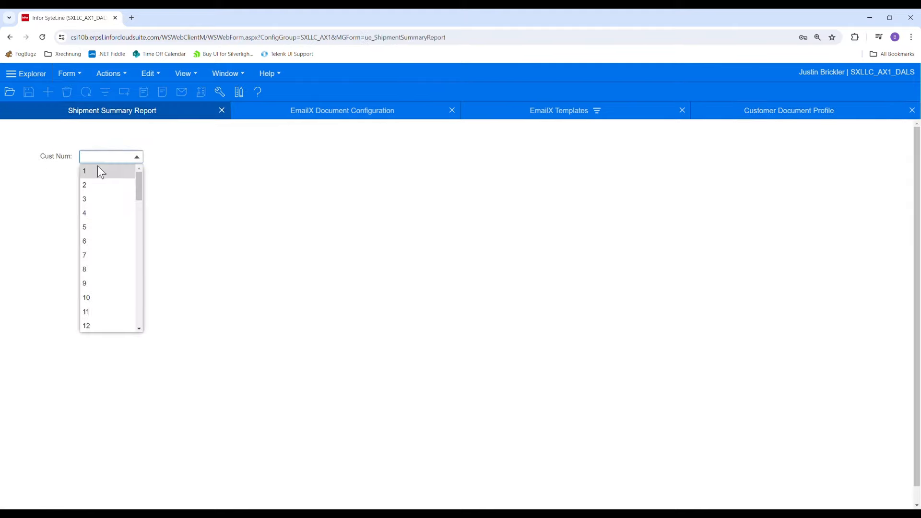
click(99, 182)
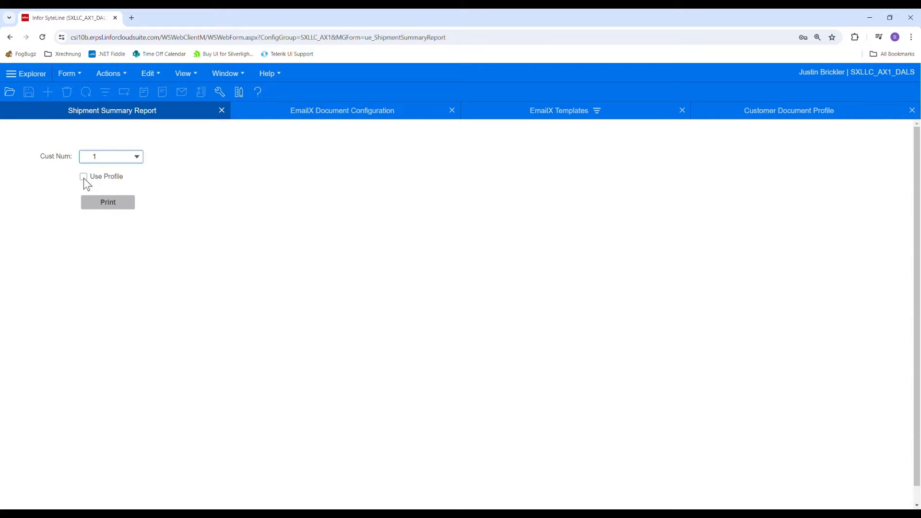
click(84, 176)
click(104, 202)
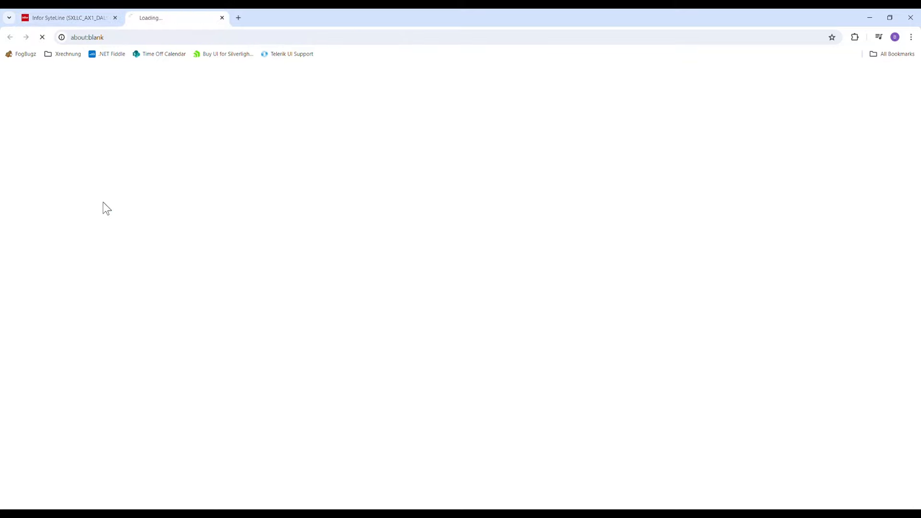